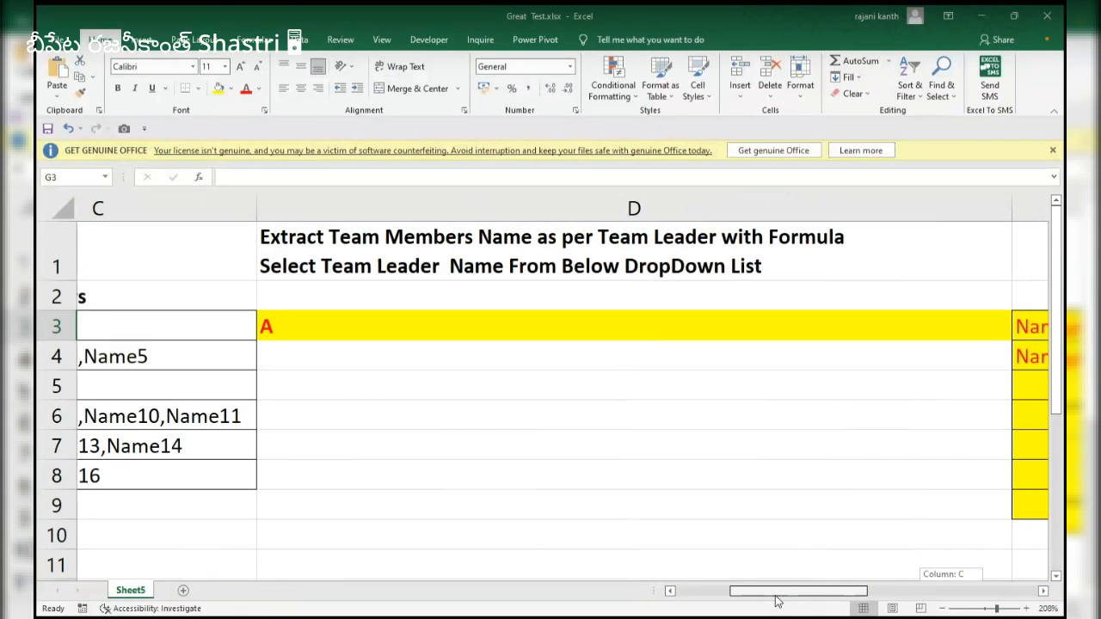
Narrow column D so the result columns E and F sit close to the team members table.
scroll(983, 206, "right", 2)
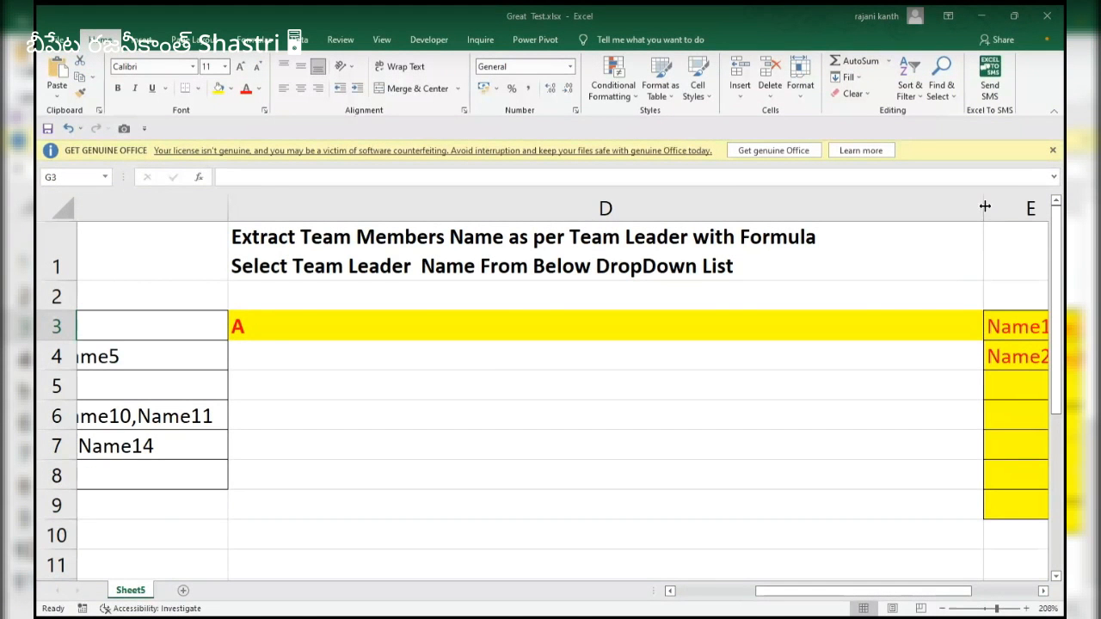
left_click_drag(983, 207, 336, 209)
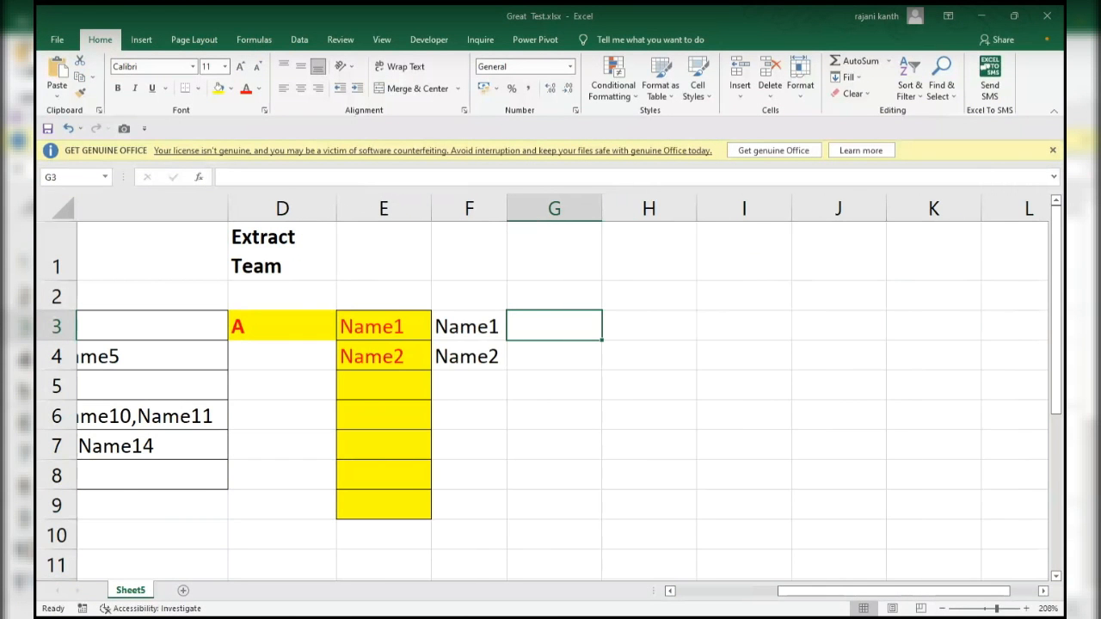
left_click_drag(851, 595, 755, 600)
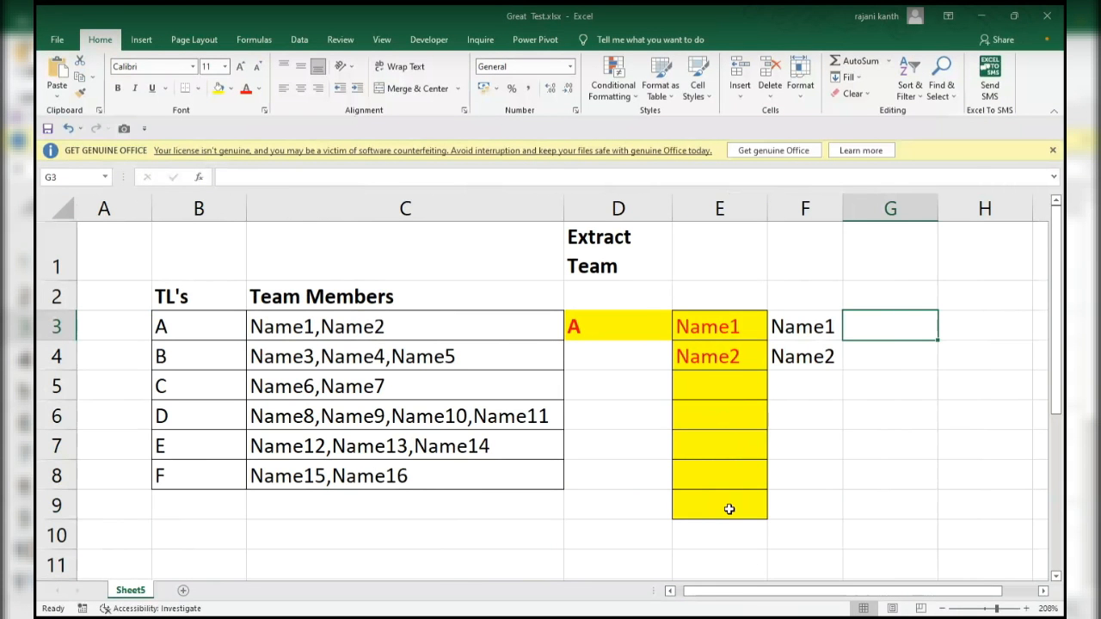
Choose team leader D and finally F in cell D3 to test the existing extraction in column F.
left_click(590, 325)
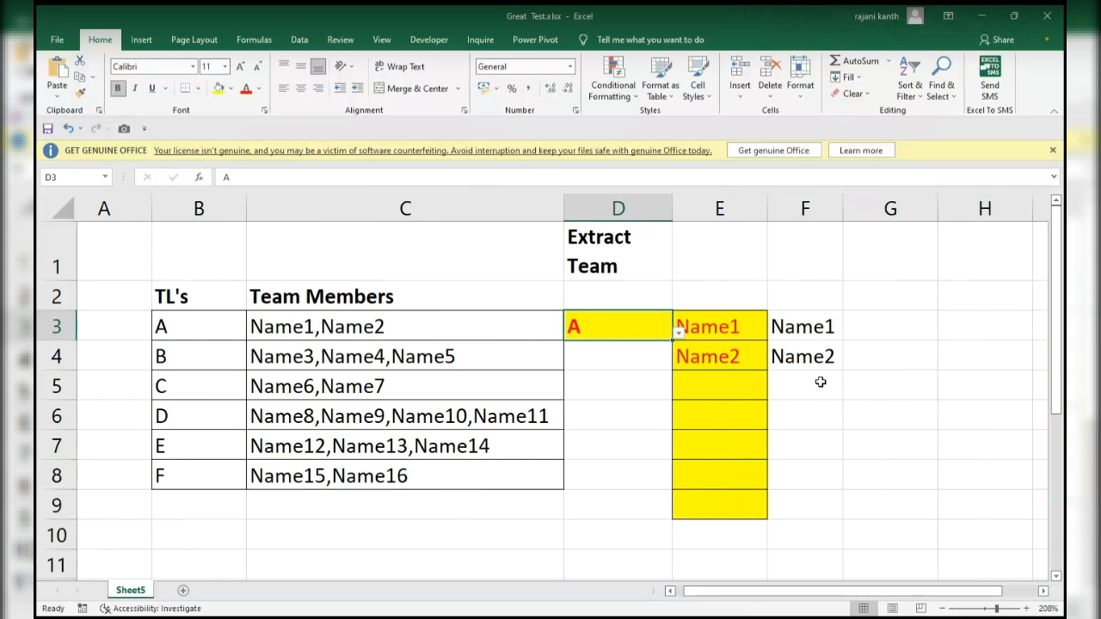
left_click(679, 332)
left_click(565, 409)
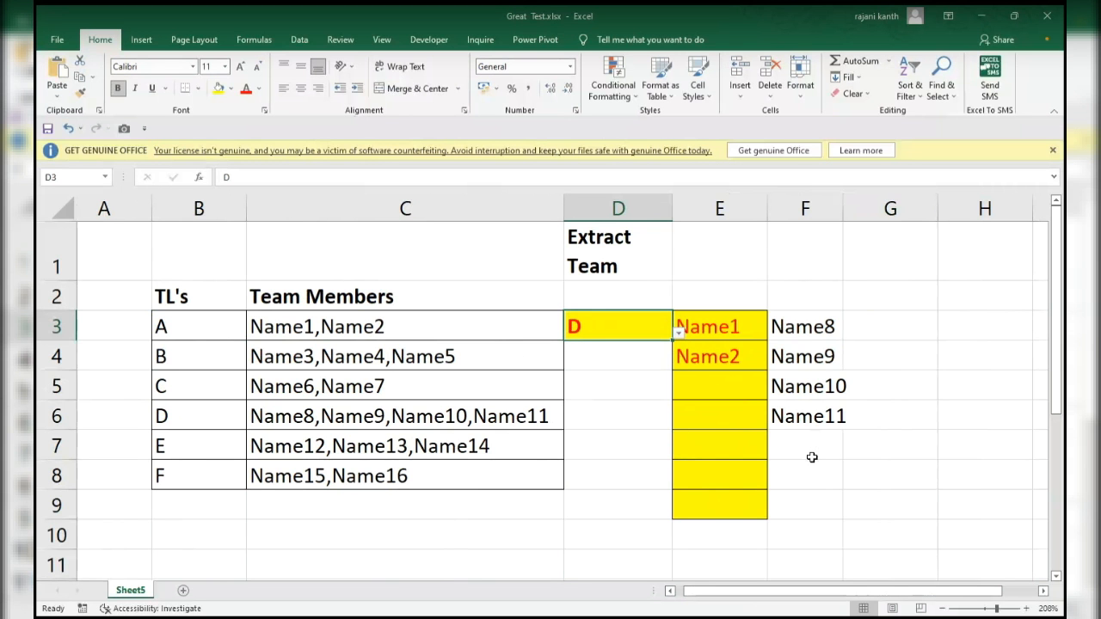
left_click(678, 333)
left_click(563, 445)
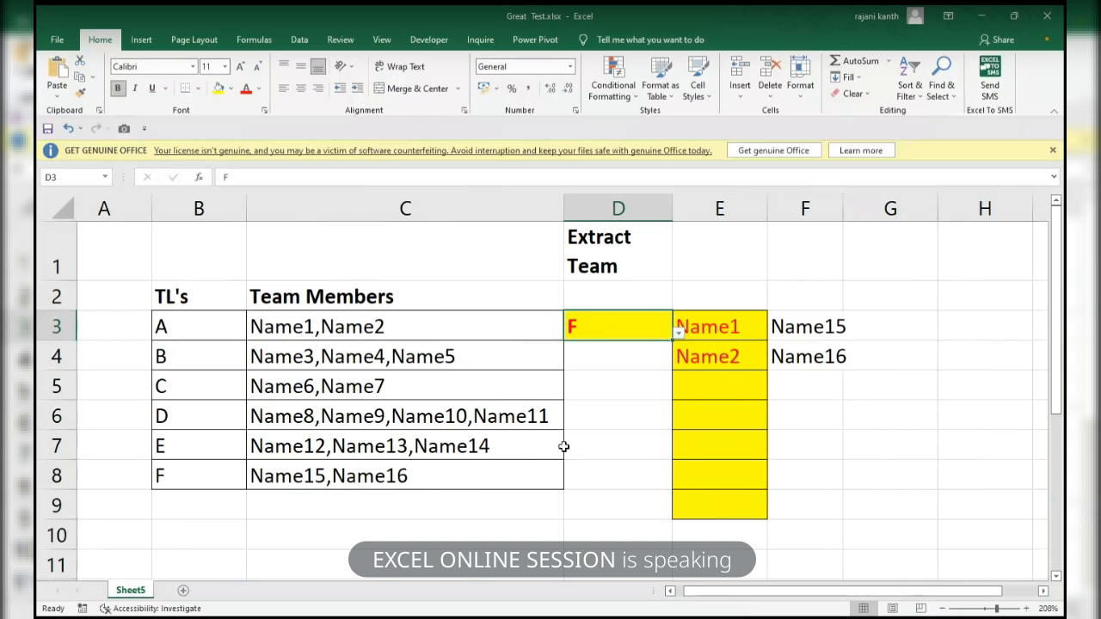
Add the team member "xyz" after a comma to leader F's member list in cell C8.
left_click(423, 479)
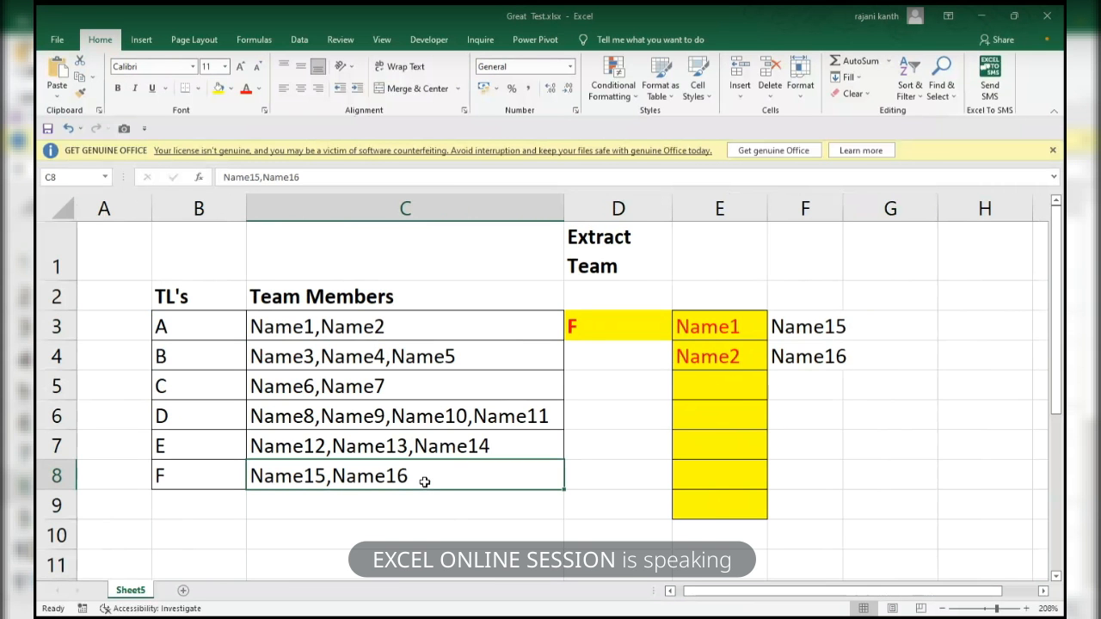
double_click(425, 481)
type(",")
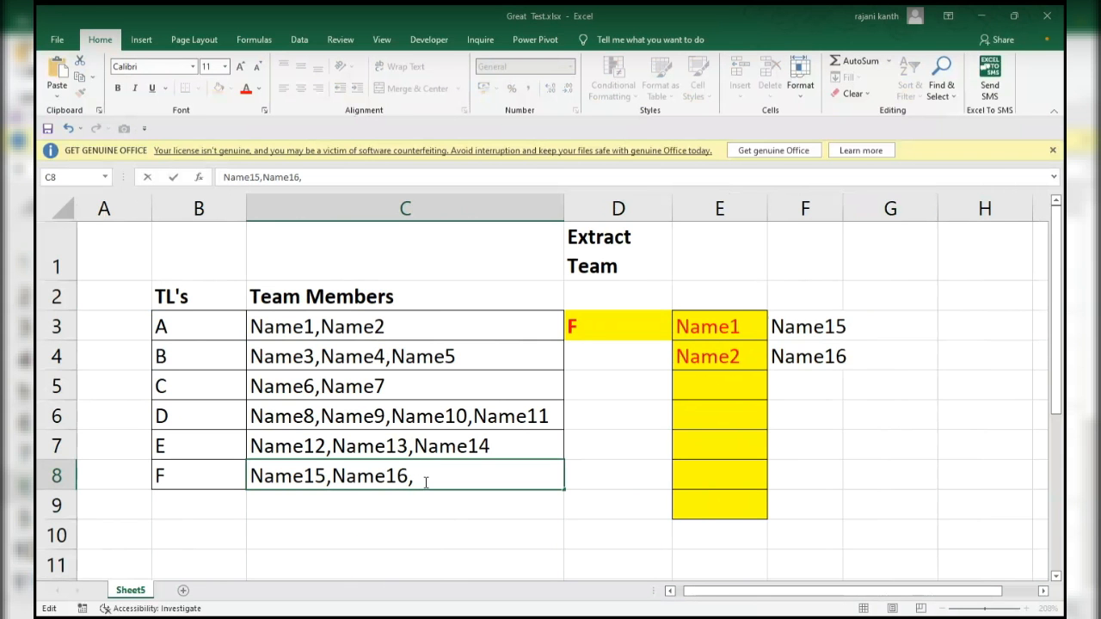
type("Name")
key("BackSpace")
key("BackSpace")
key("BackSpace")
key("BackSpace")
type("xyz")
key("Return")
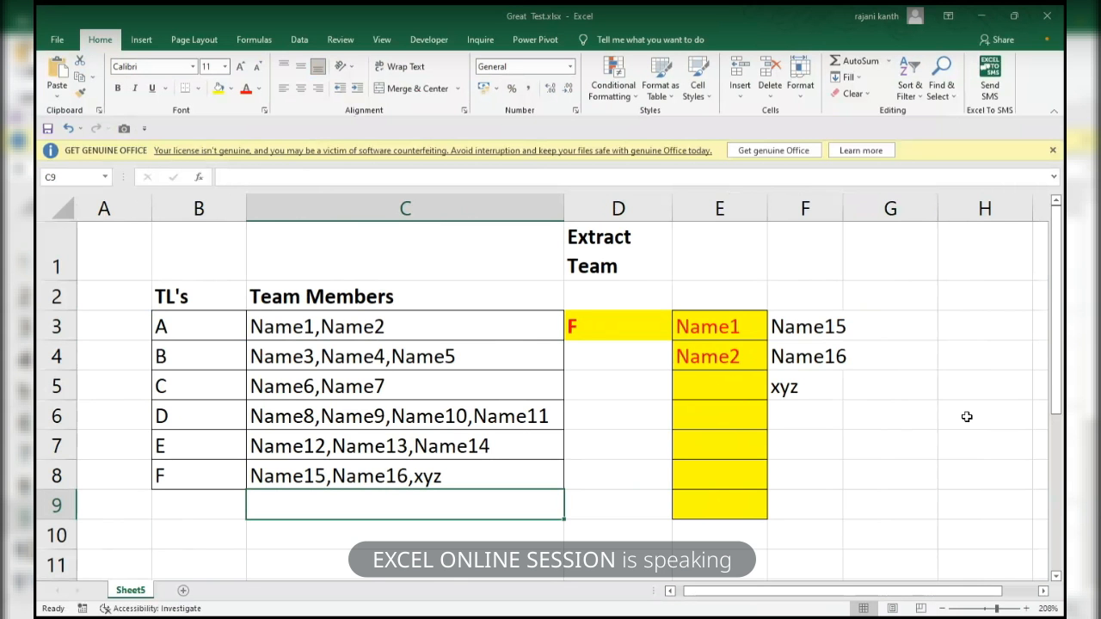
Clear the contents of E3:E9 and start a VLOOKUP formula in E3 with the absolute lookup value $D$3.
left_click_drag(705, 323, 708, 508)
key("Delete")
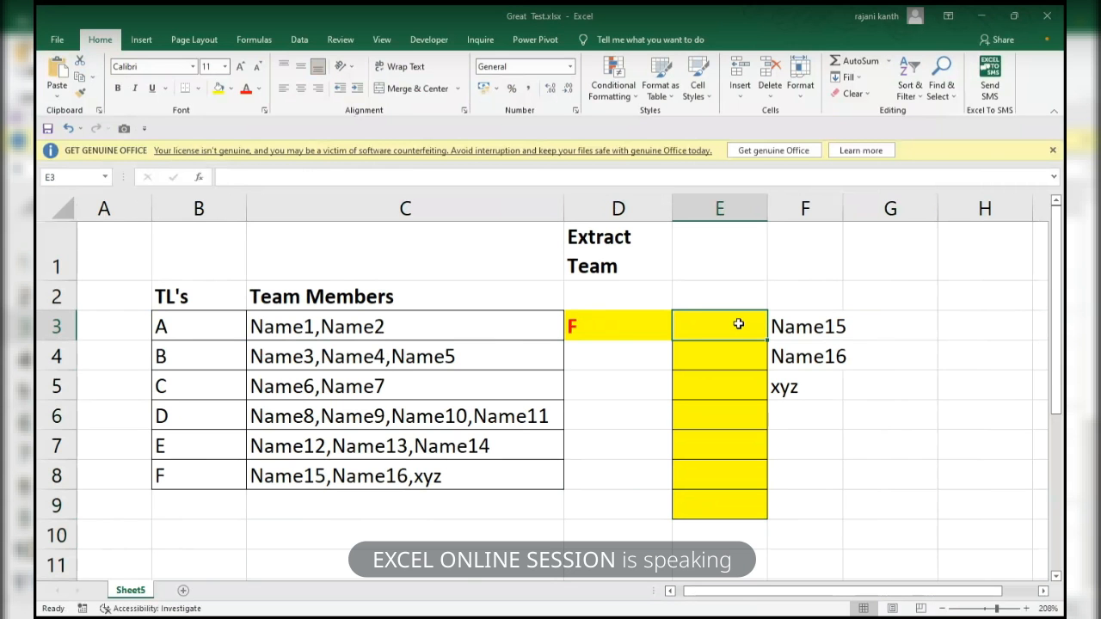
type("=vl")
key("Tab")
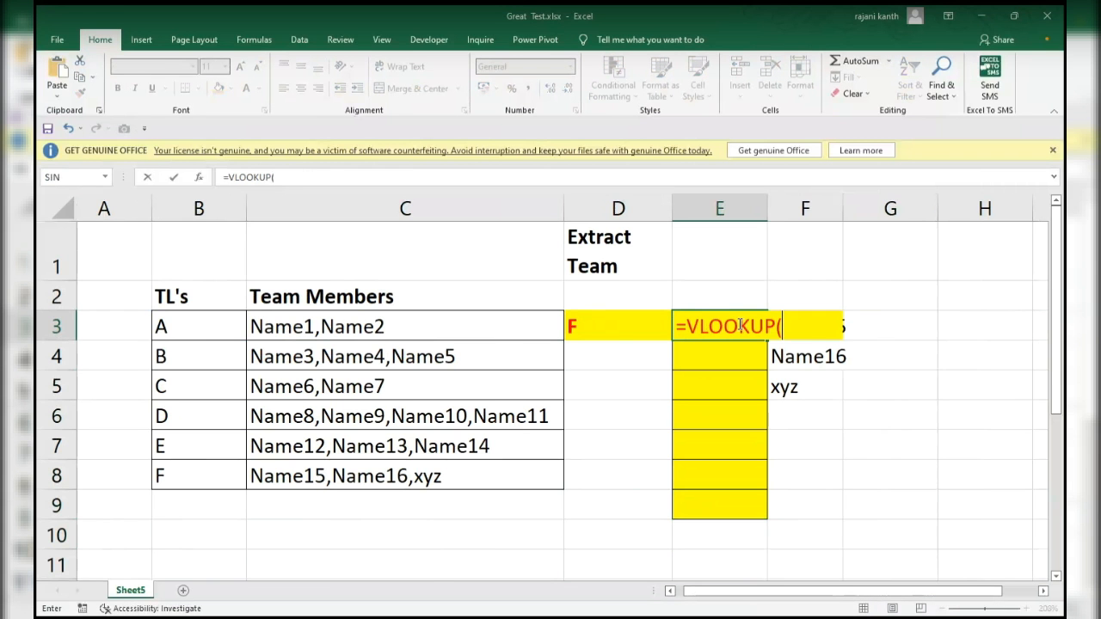
key("Left")
type(",")
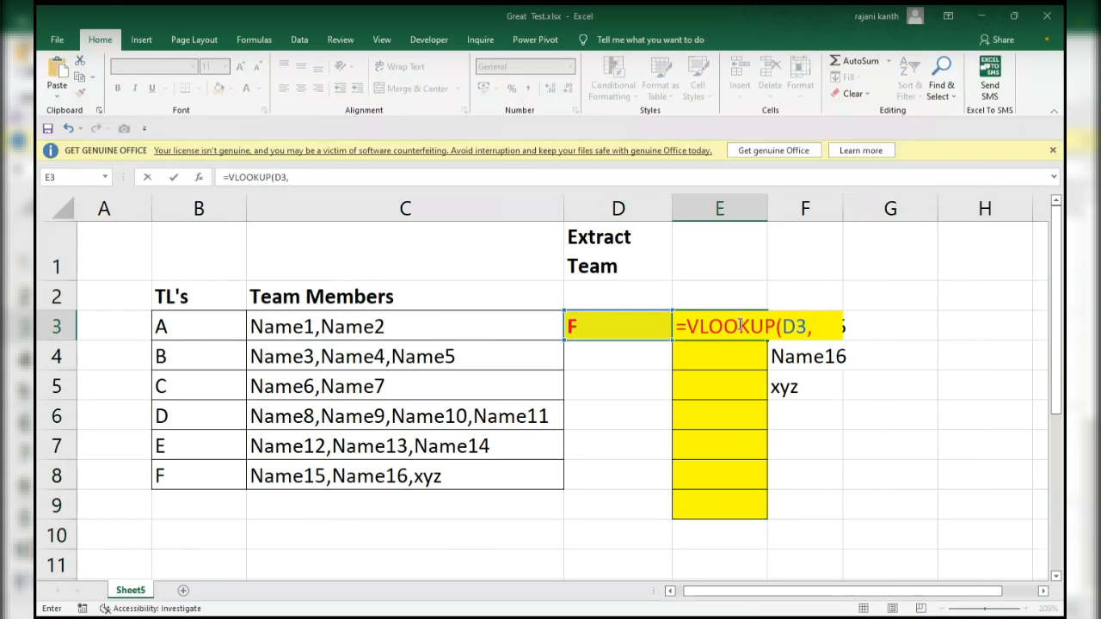
key("BackSpace")
key("BackSpace")
key("BackSpace")
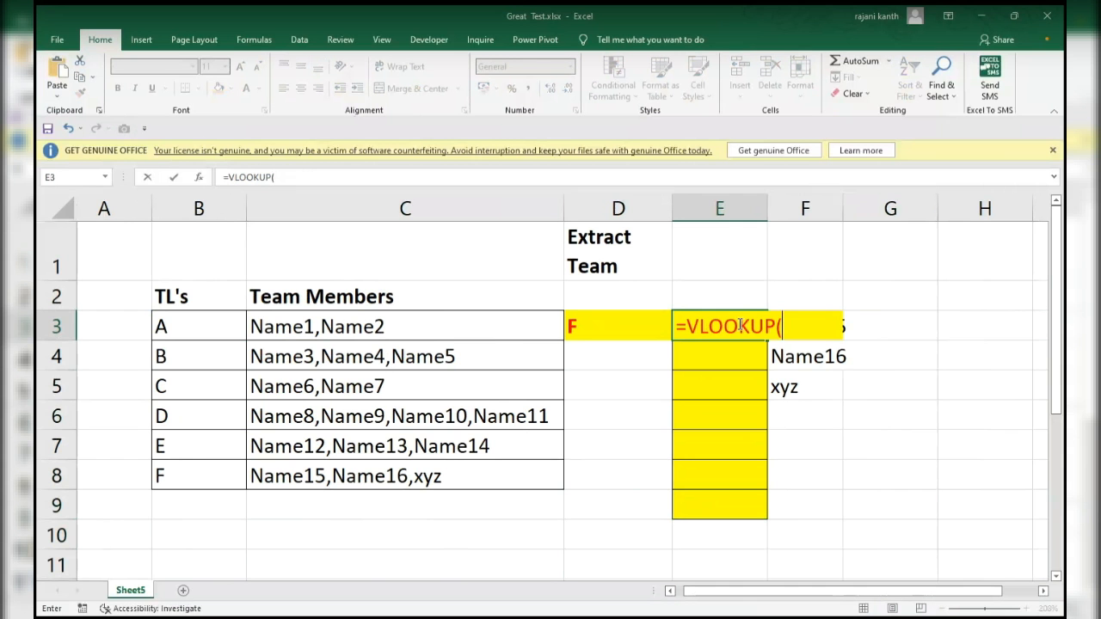
key("Left")
key("F4")
type(",")
Complete the VLOOKUP in E3 with the absolute table range $B$3:$C$8, column index 2 and exact match 0.
key("Left")
key("Left")
key("Left")
key("Left")
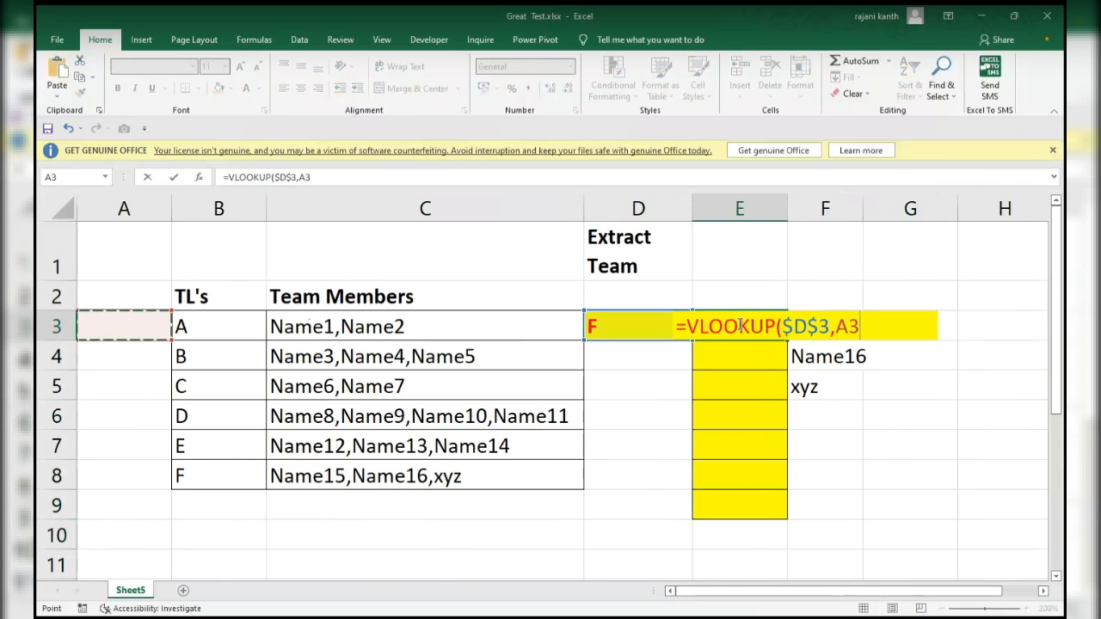
key("Right")
key("shift+Right")
key("shift+Right")
key("shift+Down")
key("shift+Down")
key("shift+Down")
key("shift+Down")
key("shift+Down")
key("shift+Up")
key("shift+Up")
key("shift+Up")
key("shift+Up")
key("shift+Up")
key("shift+Left")
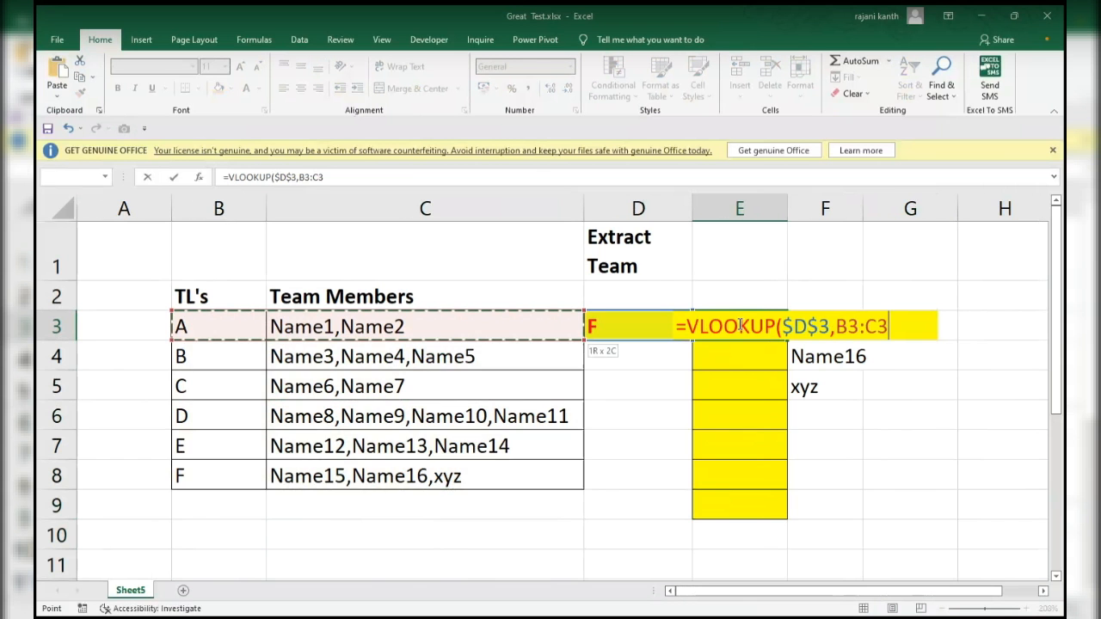
key("ctrl+shift+Down")
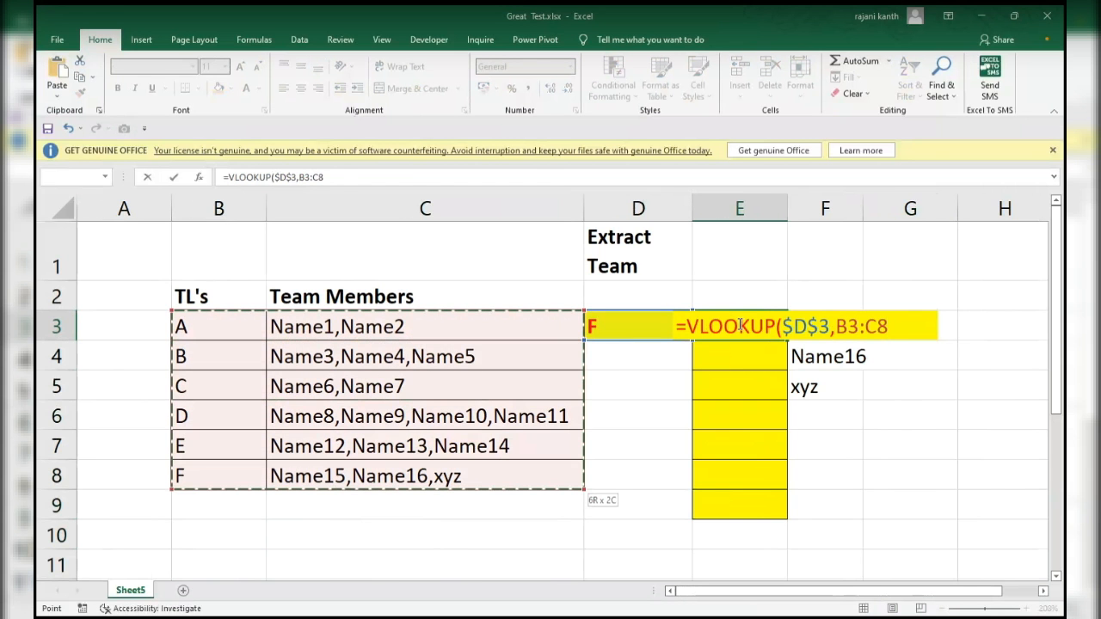
key("F4")
type(",2")
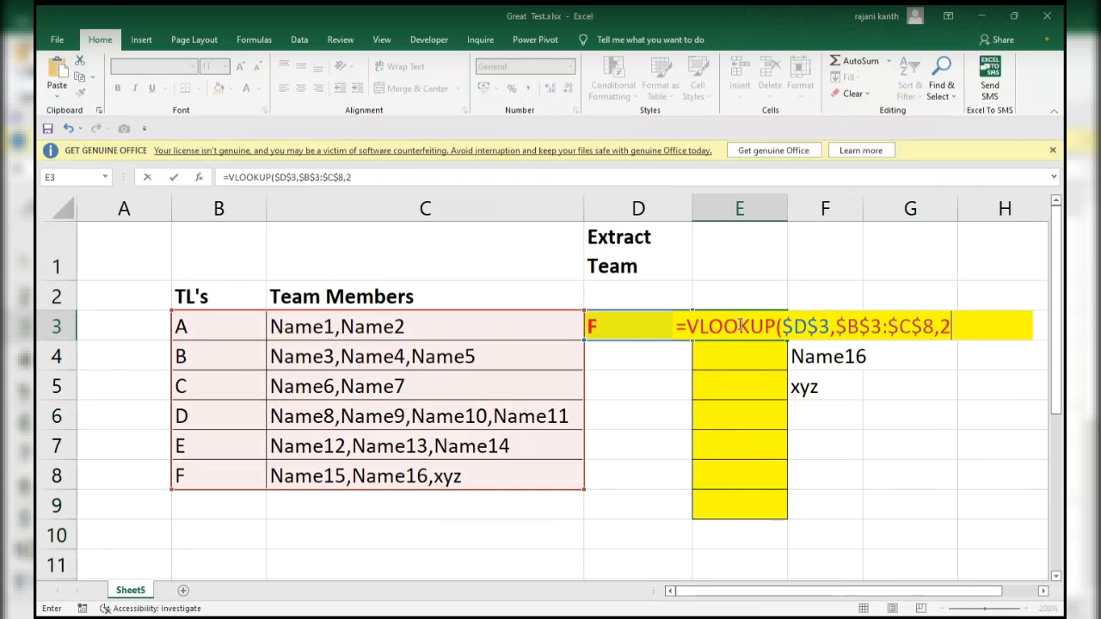
type(",0)")
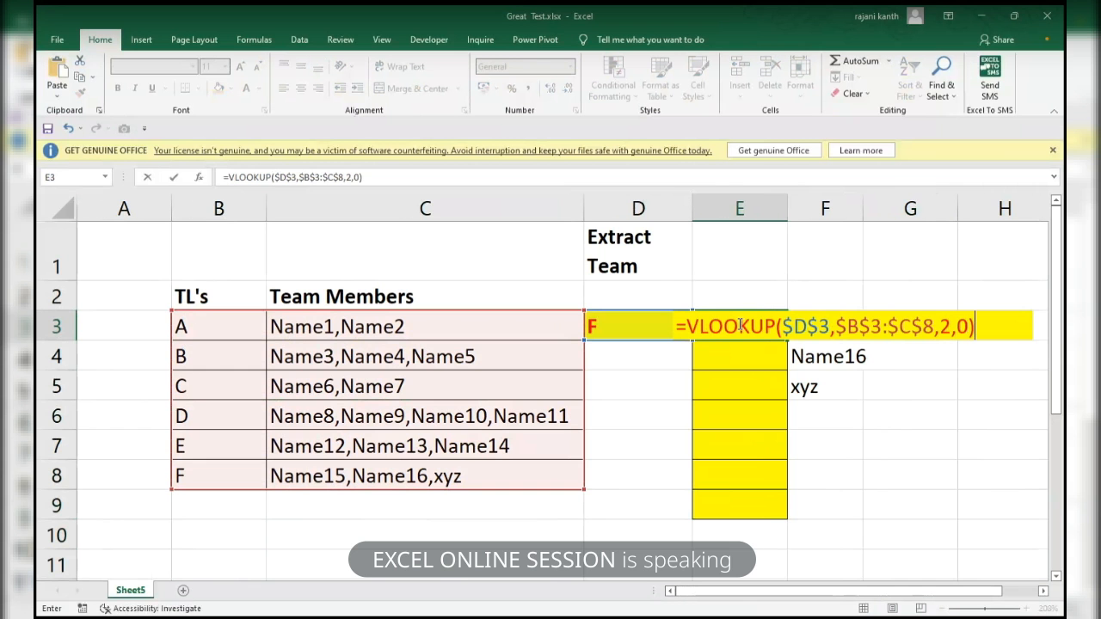
key("ctrl+Return")
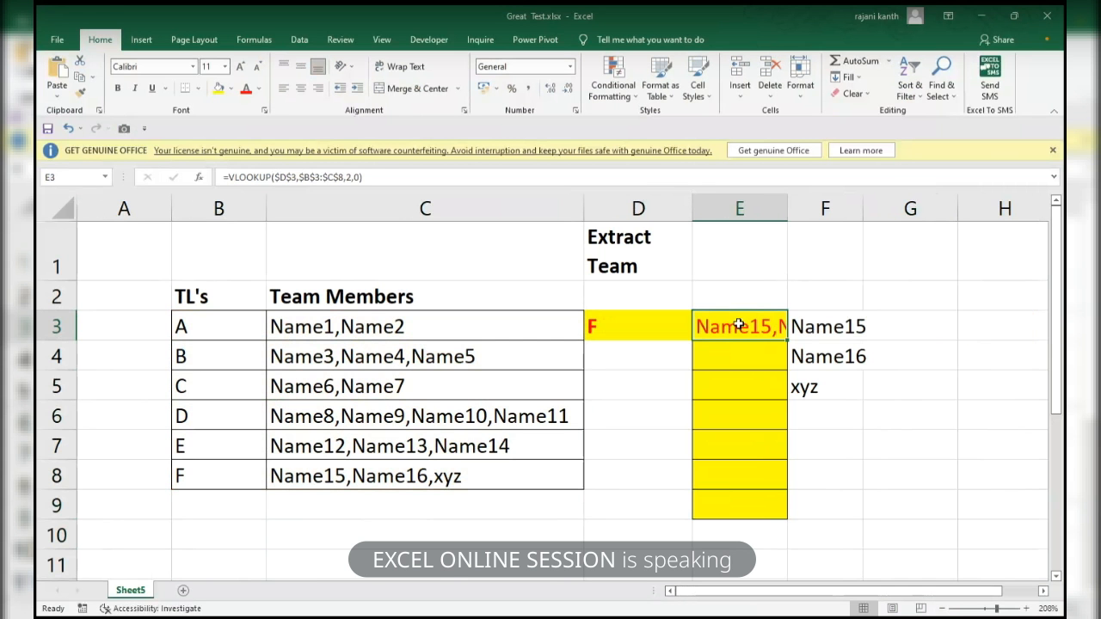
Widen column E and test the VLOOKUP by choosing leader B and finally A in cell D3.
left_click_drag(786, 209, 860, 205)
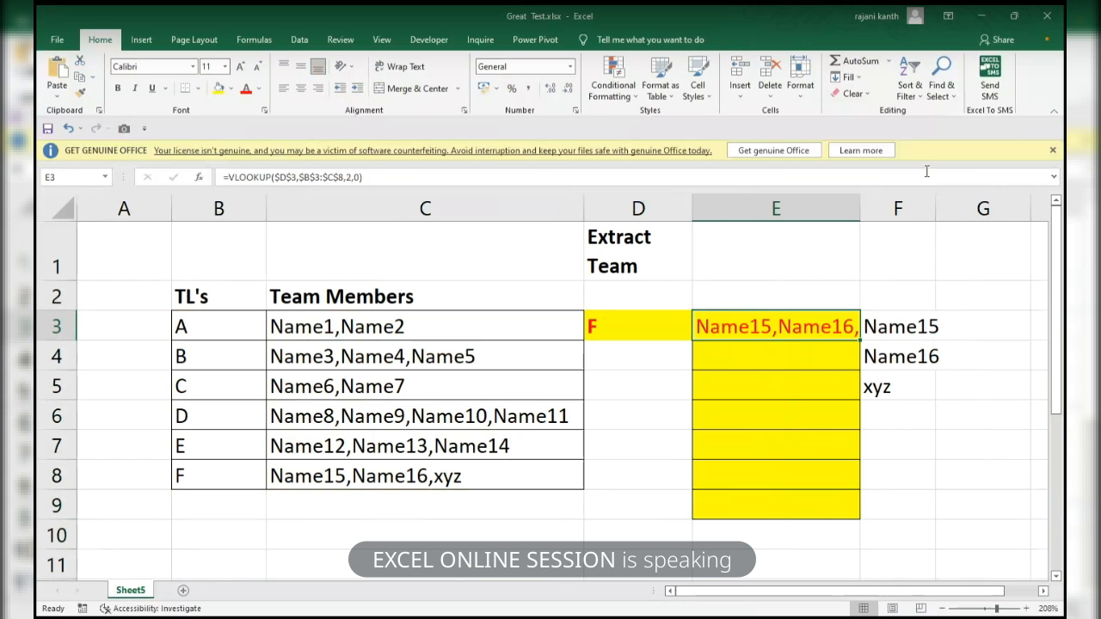
left_click(610, 324)
left_click(700, 333)
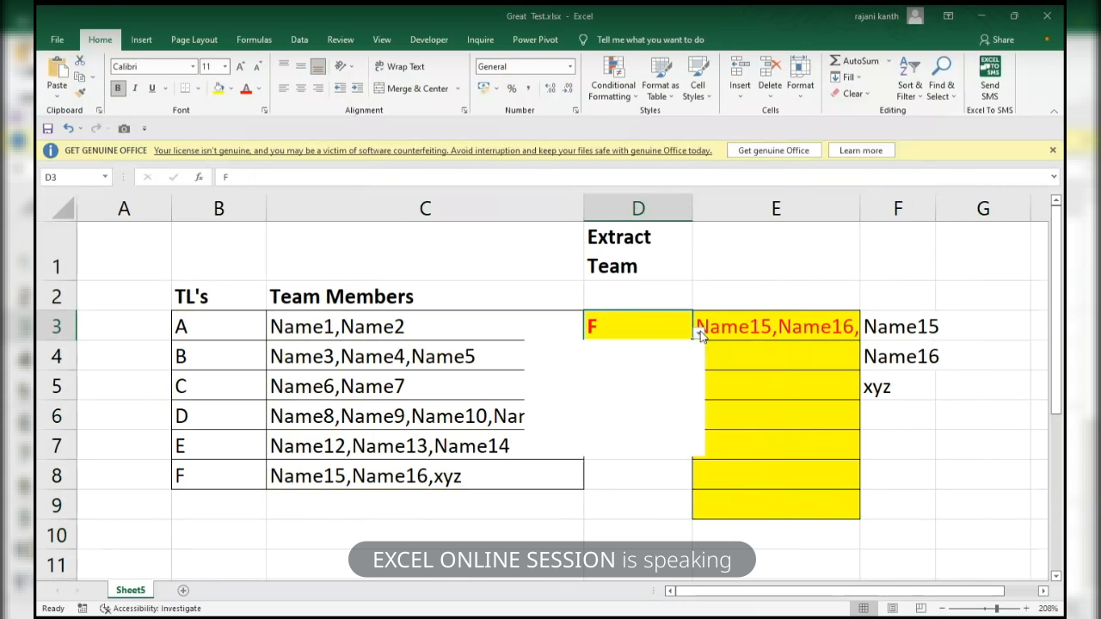
left_click(615, 371)
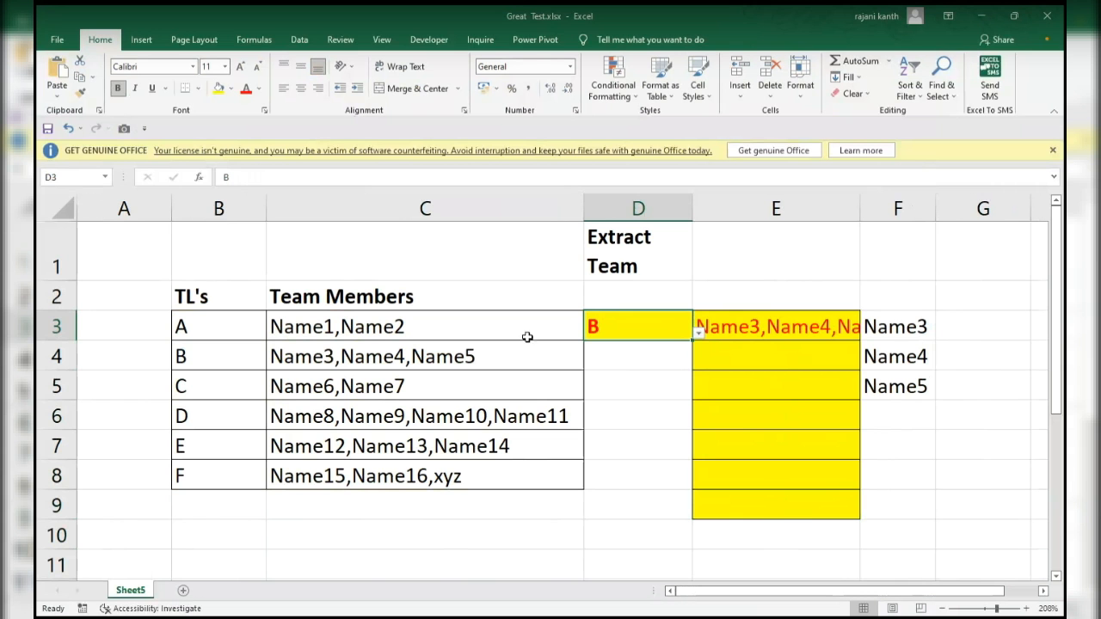
left_click(700, 333)
left_click(608, 351)
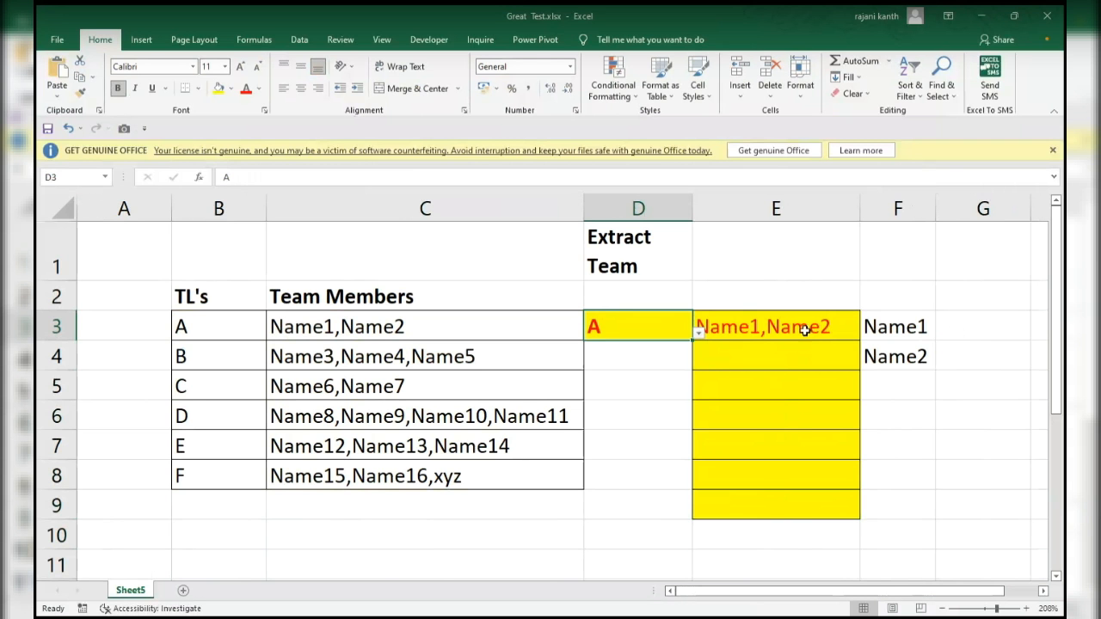
Wrap the VLOOKUP in E3 in a SUBSTITUTE function and prefix the looked-up text with ","&.
left_click(739, 334)
key("F2")
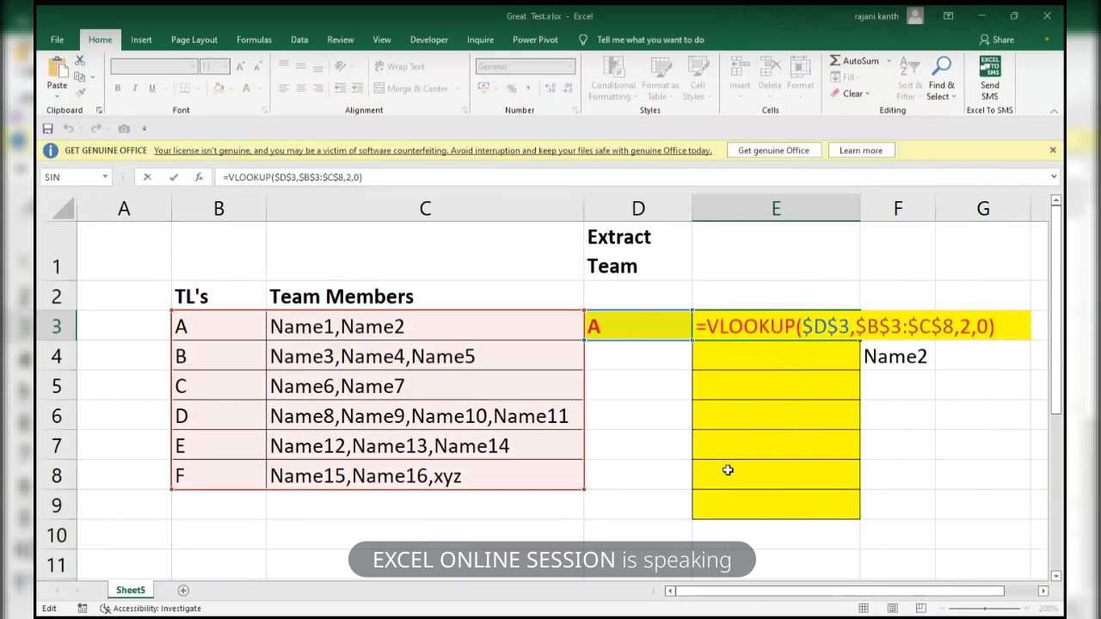
type("sub")
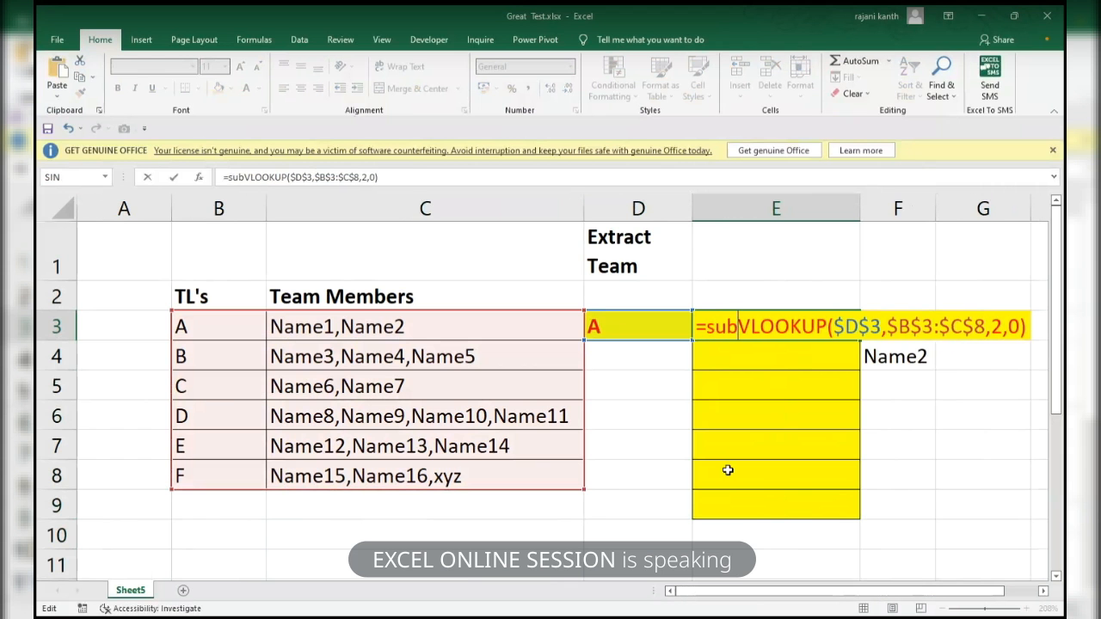
key("Tab")
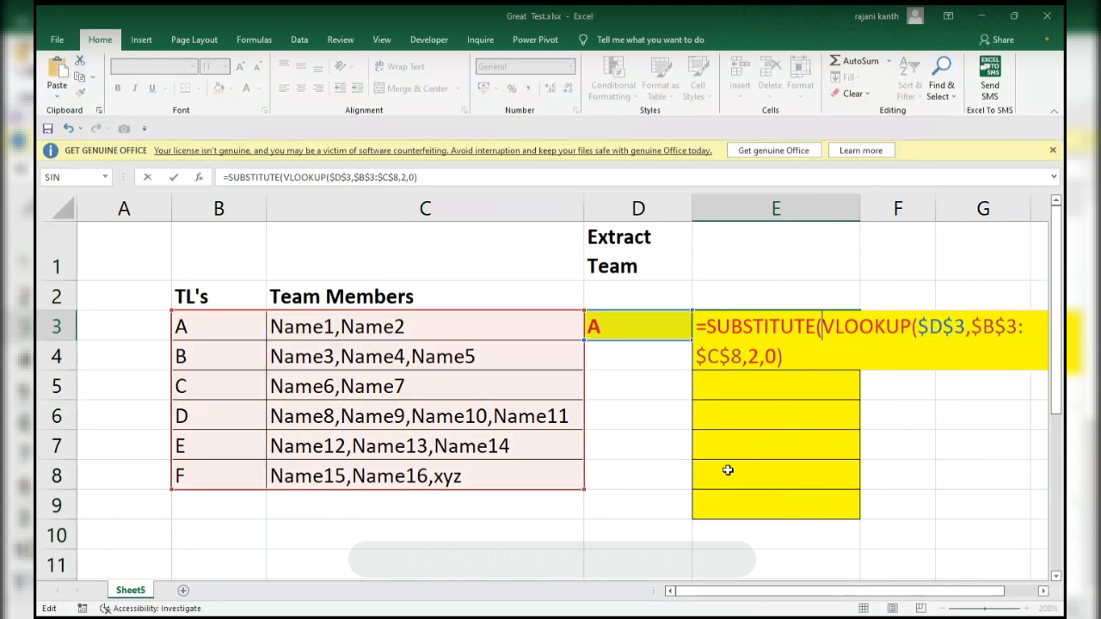
type("\",")
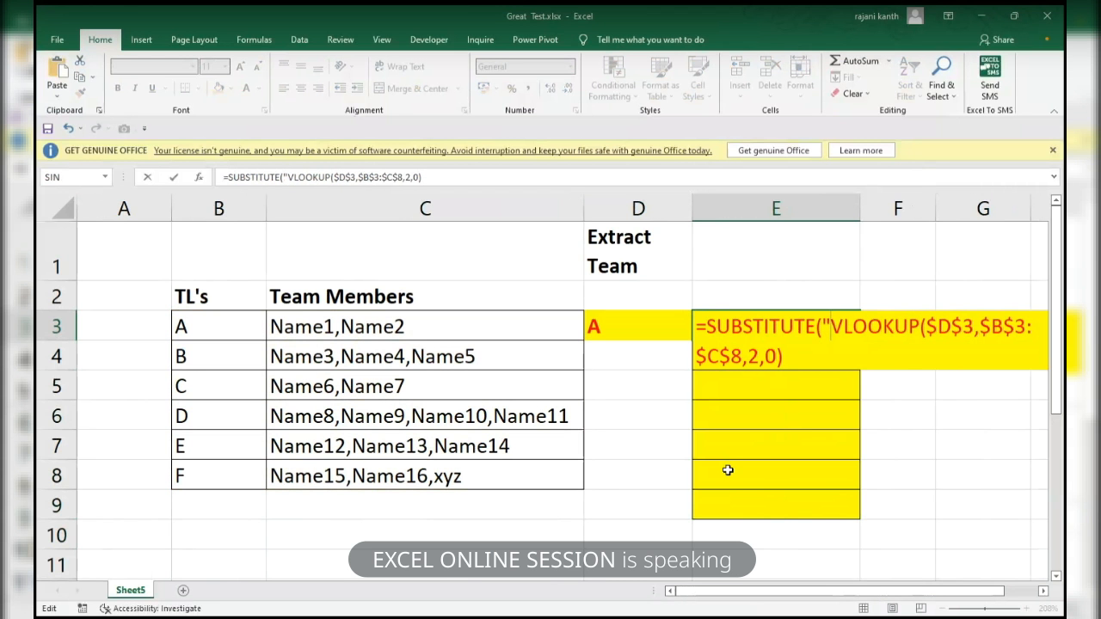
type("\"&")
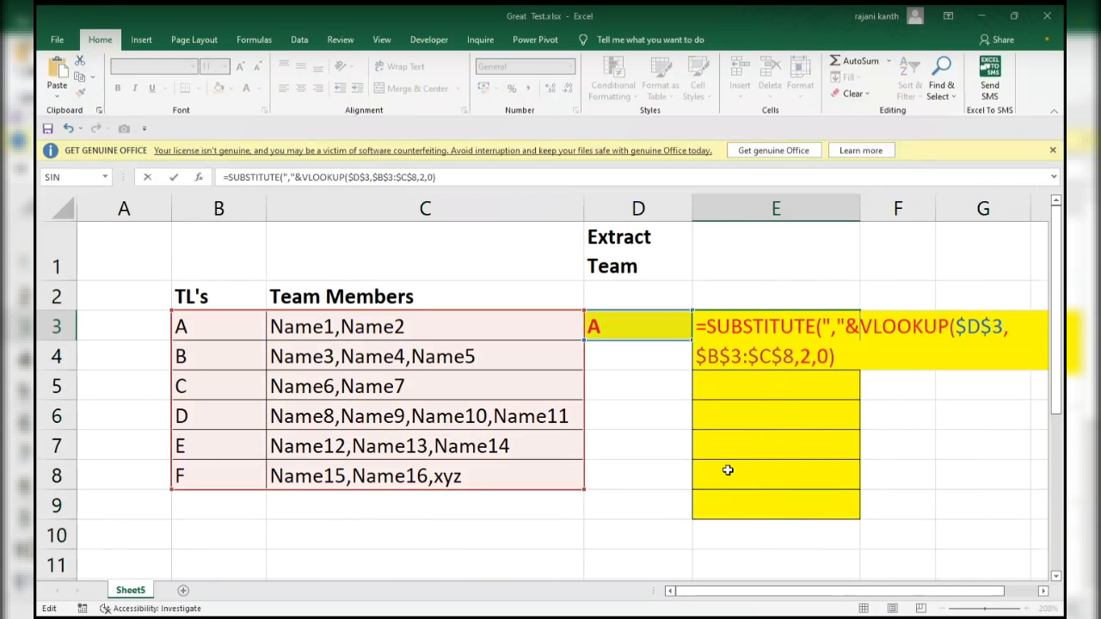
Complete the SUBSTITUTE with old text "," and new text REPT(" ",255), preview the evaluated result and restore the formula.
left_click(849, 354)
type(",\",\",")
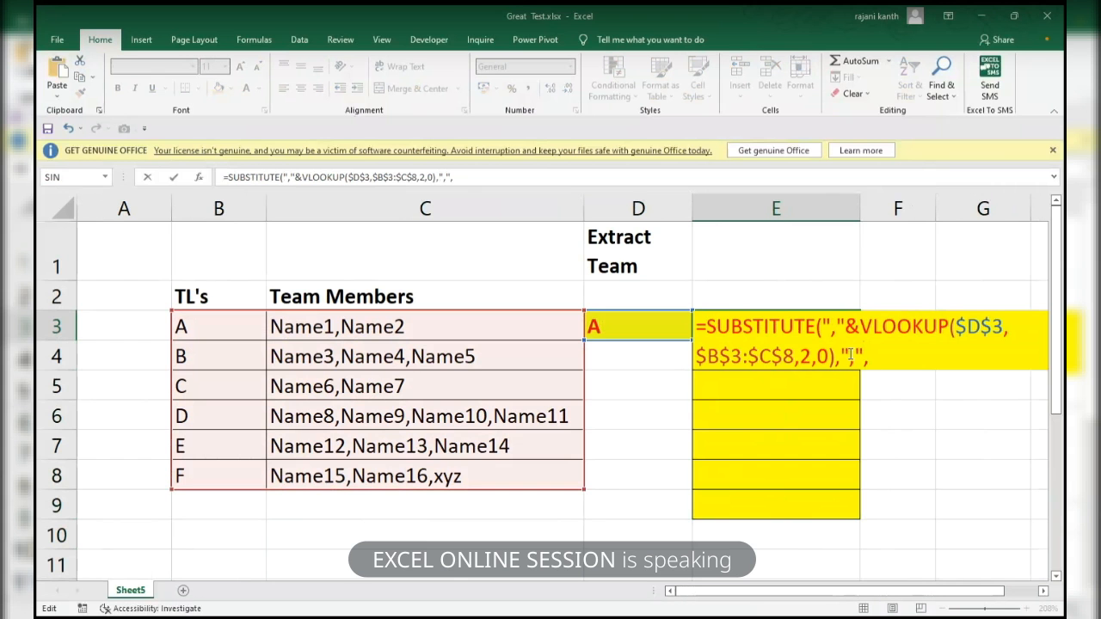
type("rept")
key("Tab")
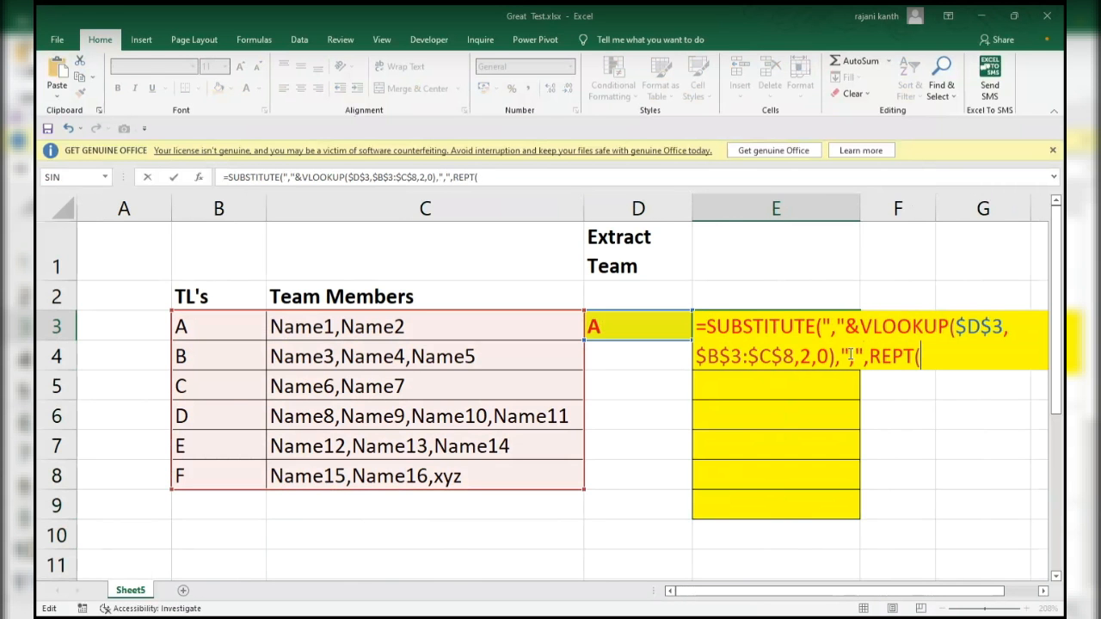
type("\" \",255)")
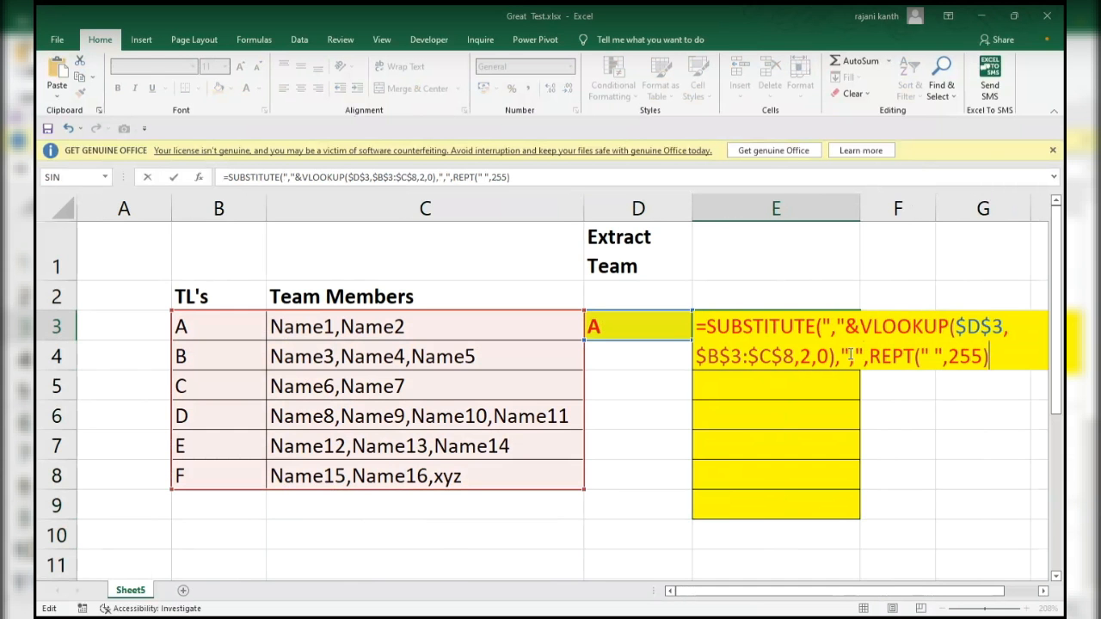
type(")")
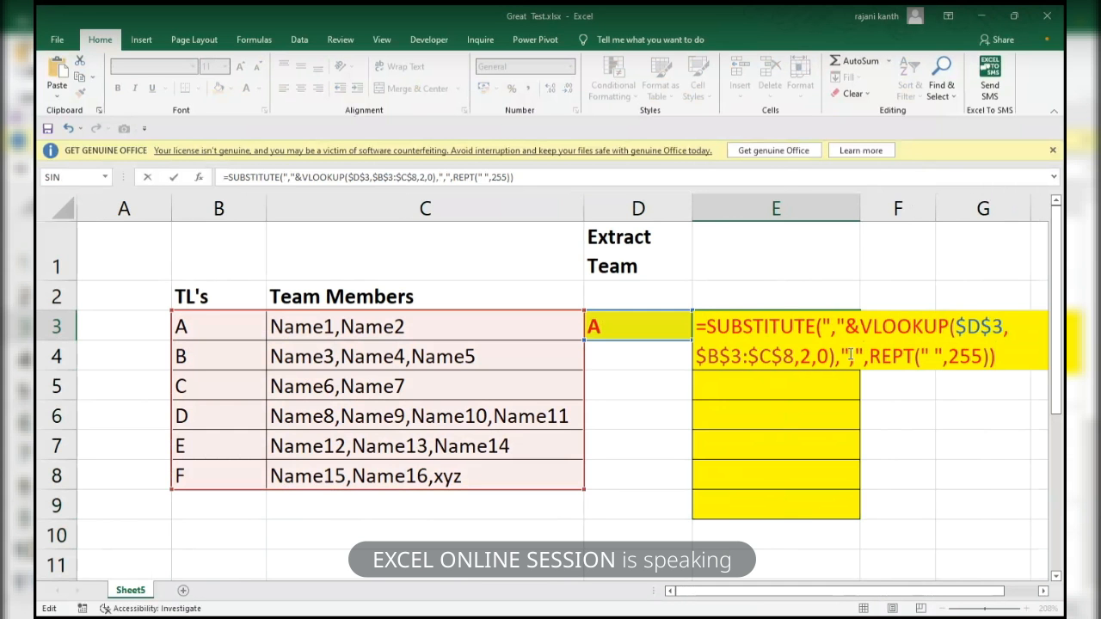
key("ctrl+Return")
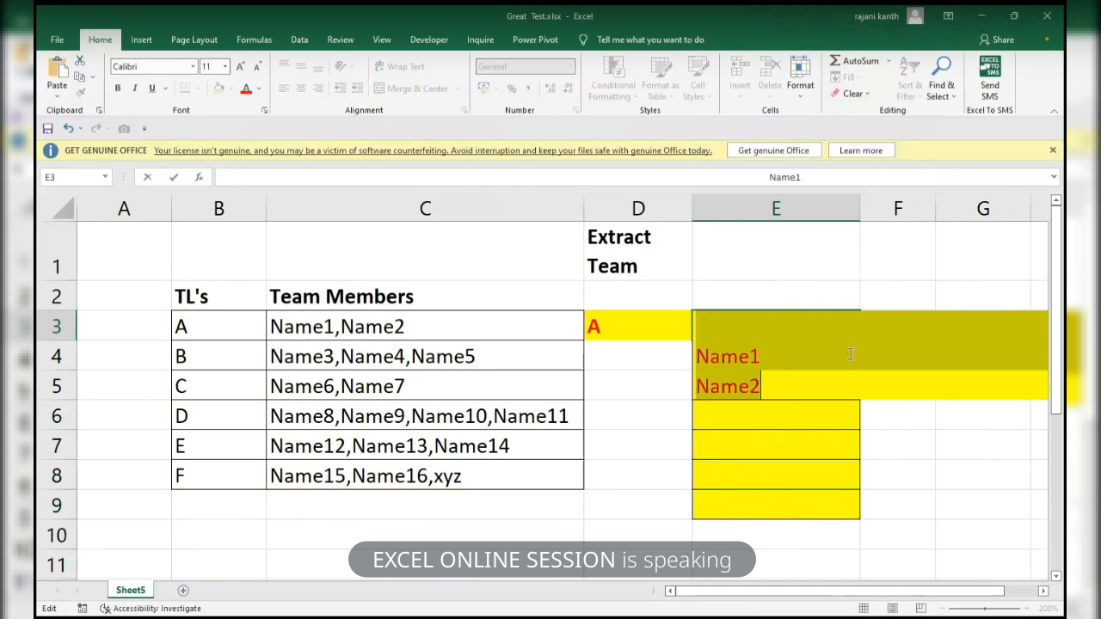
key("F2")
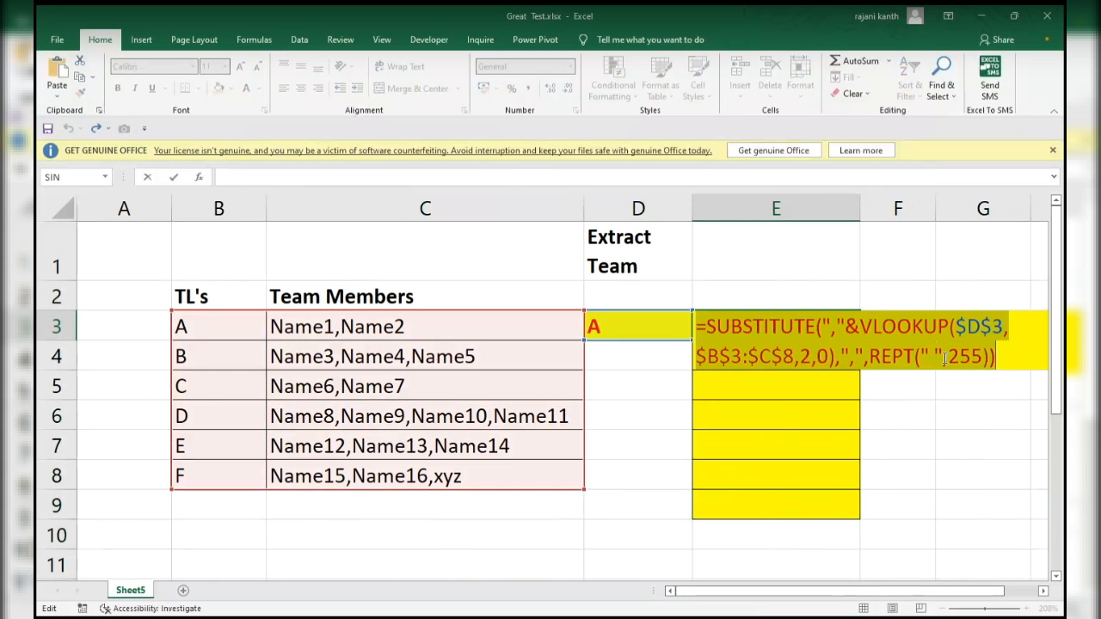
Wrap the SUBSTITUTE formula in E3 in a TRIM function, preview the evaluated result and restore the formula.
left_click(711, 326)
type("trim")
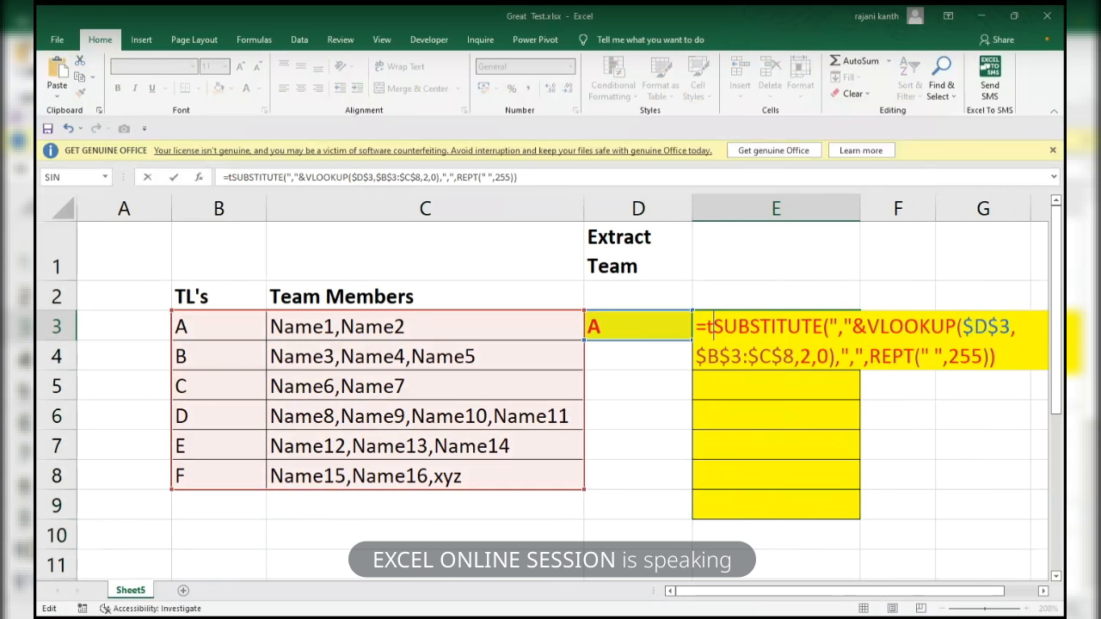
key("Tab")
left_click(736, 390)
type(")")
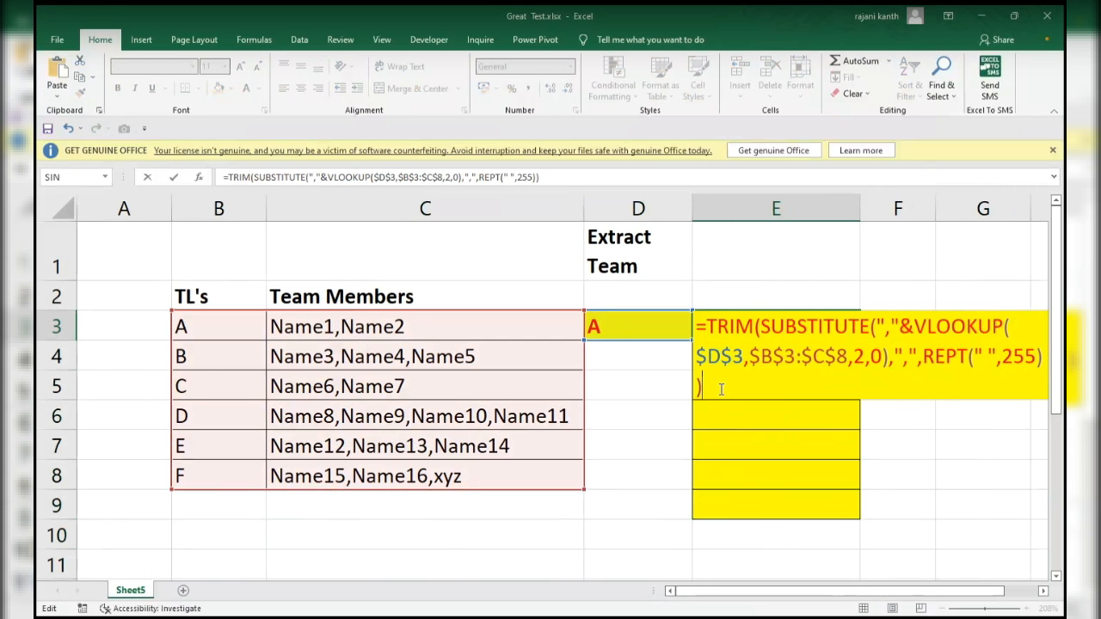
key("ctrl+Return")
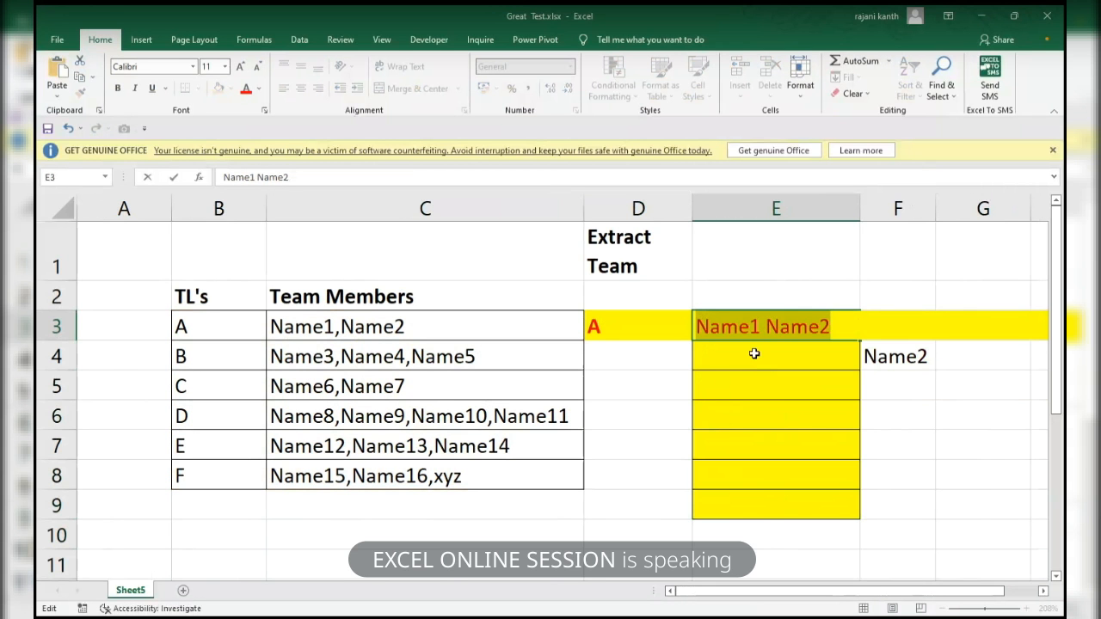
key("F2")
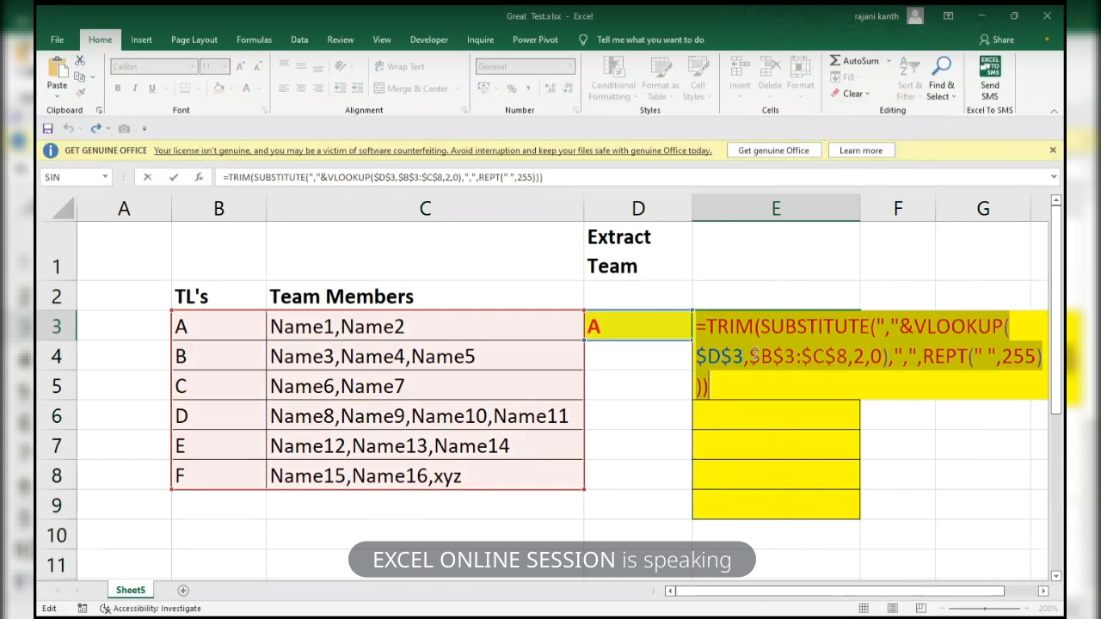
key("Escape")
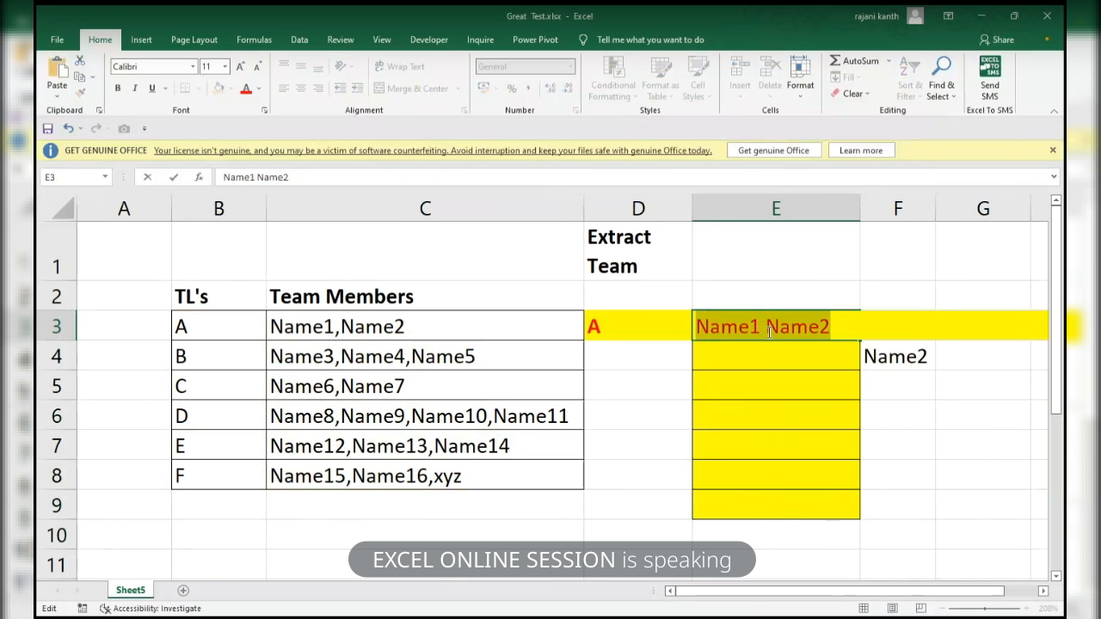
key("ctrl+z")
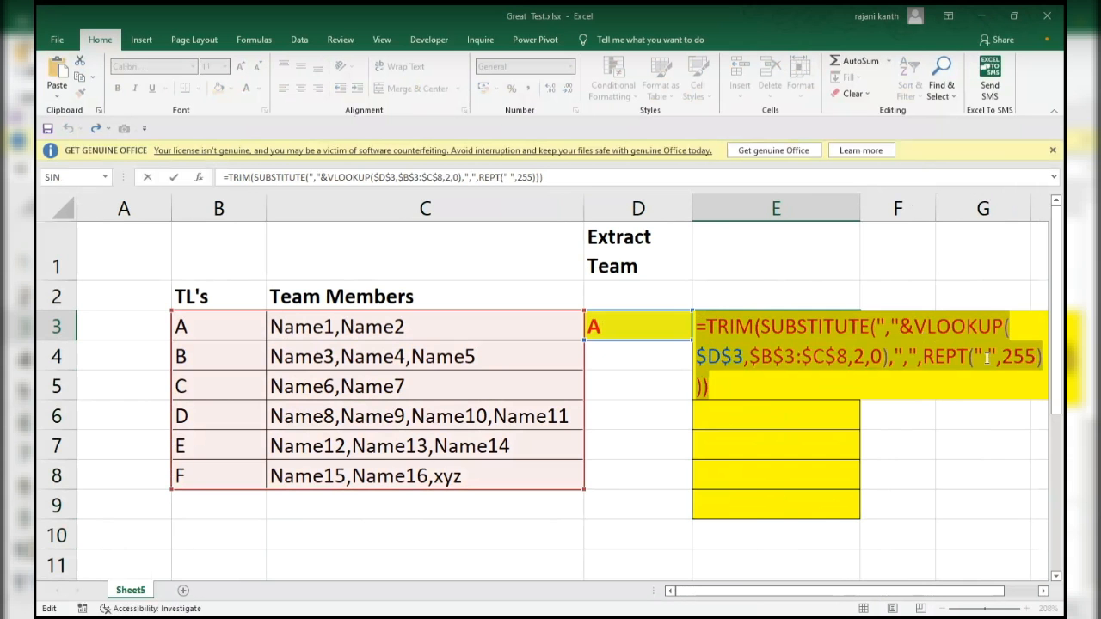
Nest the SUBSTITUTE in E3 inside MID with start 1*255 and length 255, preview the evaluated result and restore the formula.
left_click(707, 326)
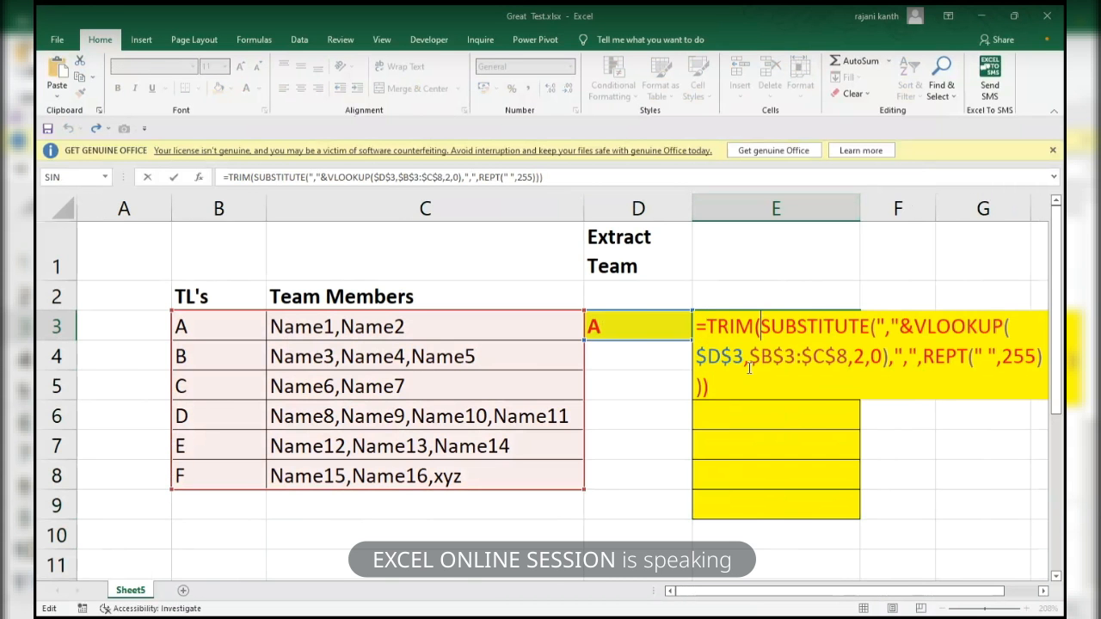
type("mid")
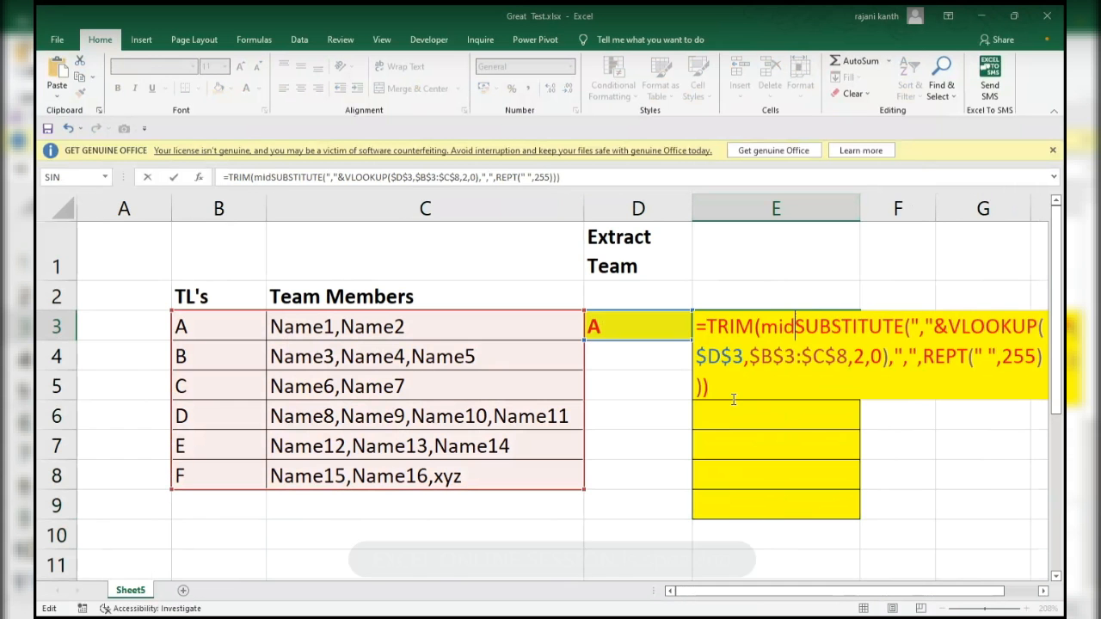
key("Tab")
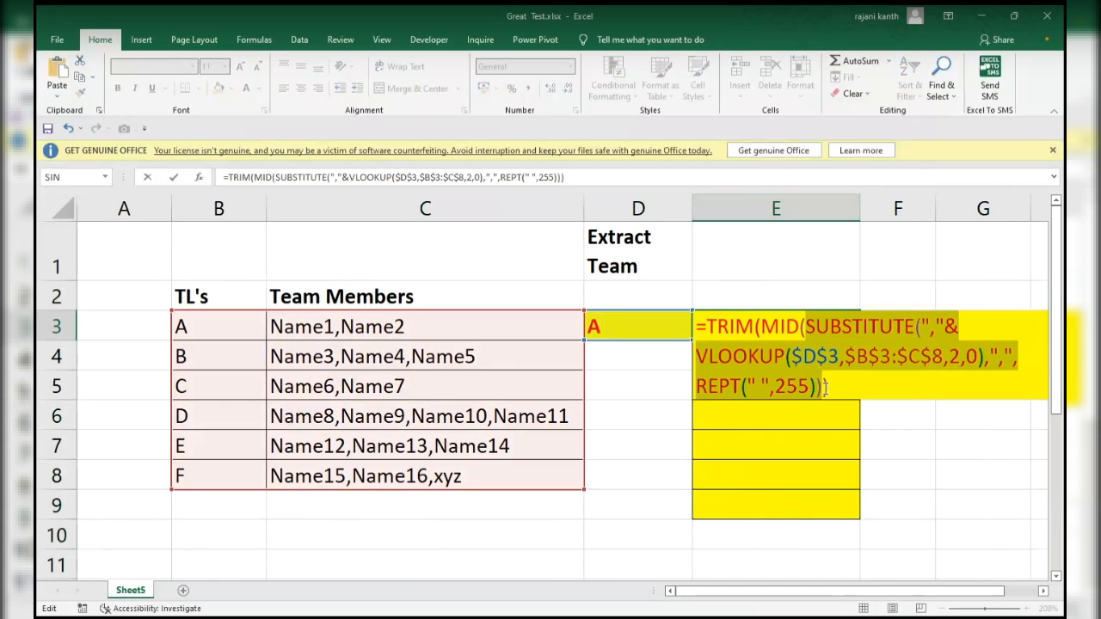
type(",1*255")
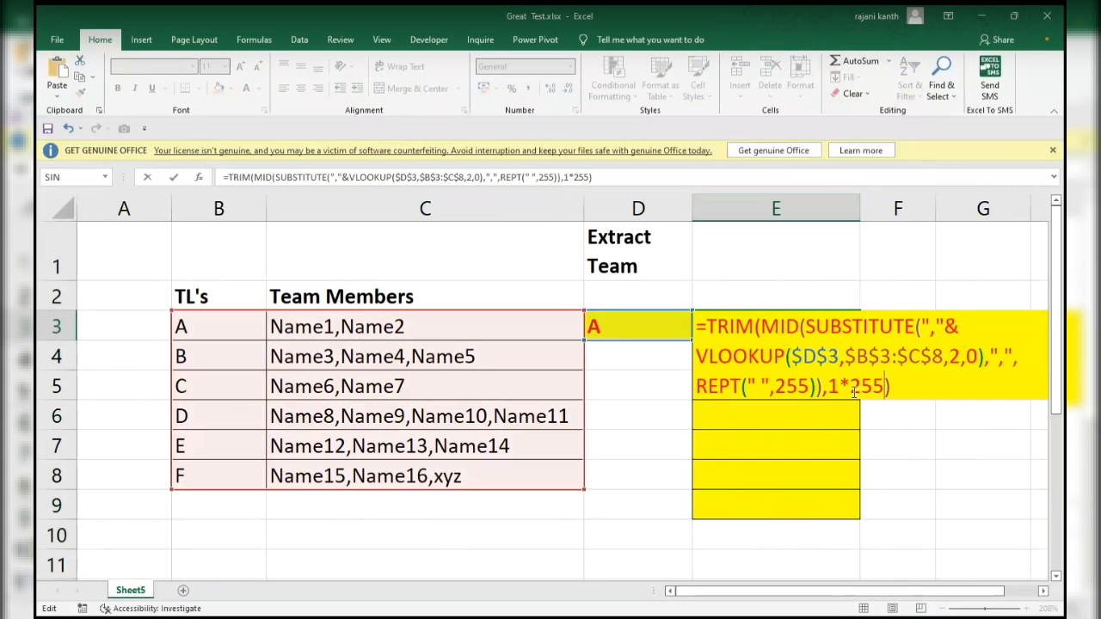
type(",255")
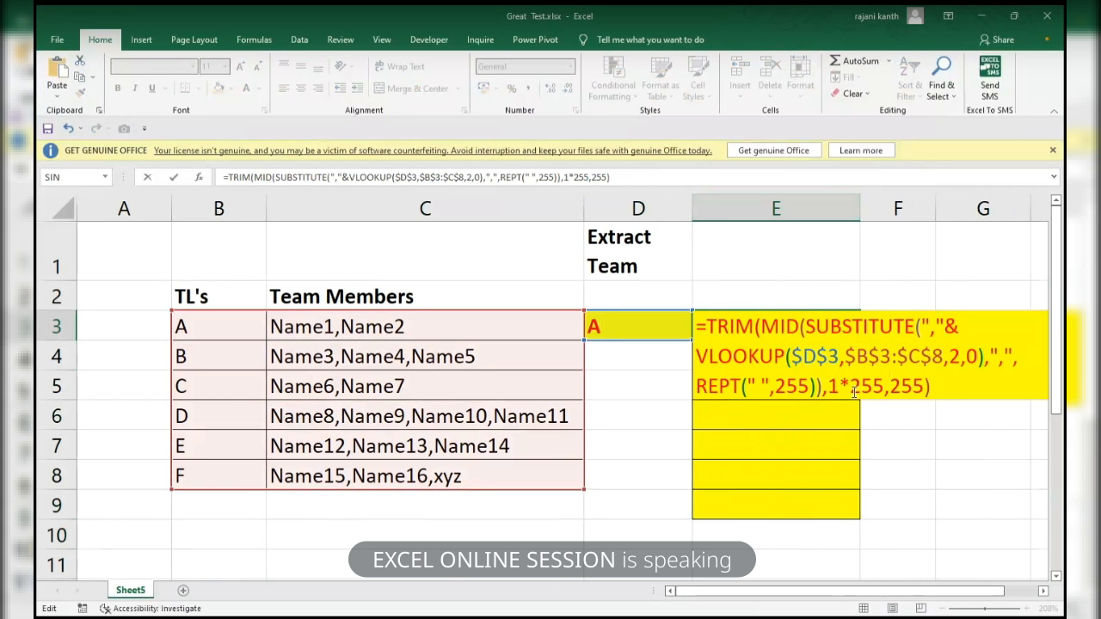
type(")")
key("ctrl+Return")
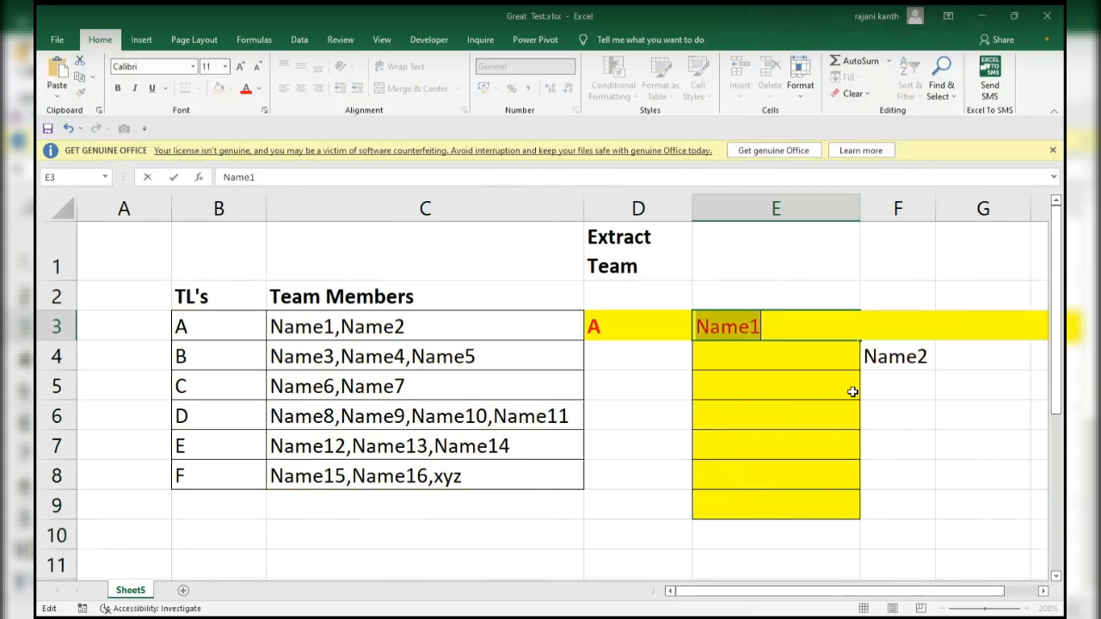
key("ctrl+z")
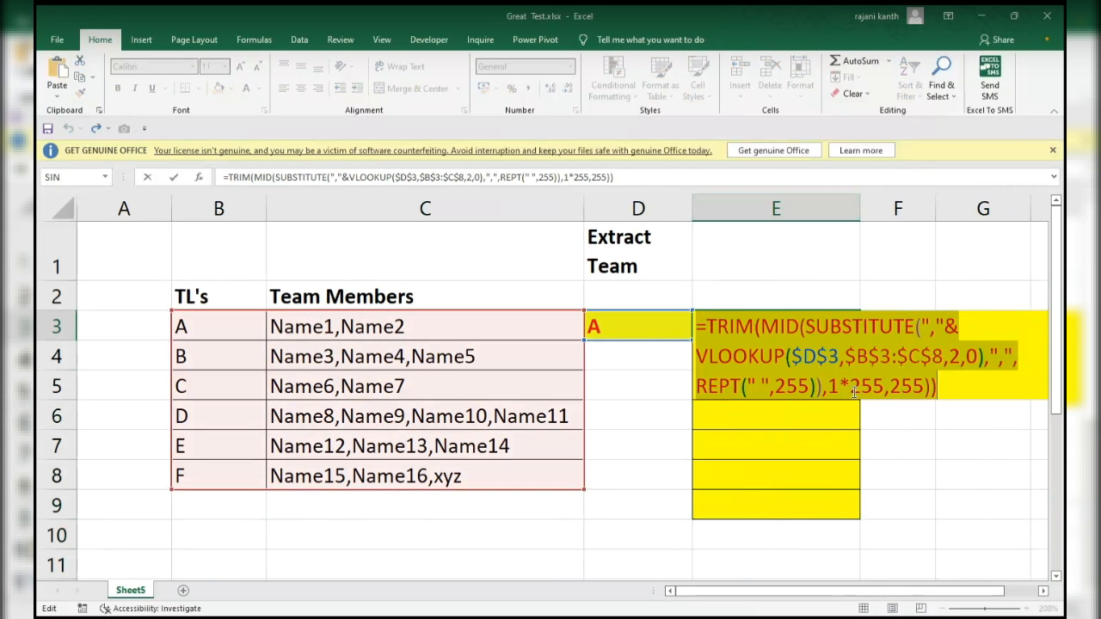
Change the MID start in E3 to 2*255, preview the evaluated result and restore the formula.
left_click(839, 387)
key("BackSpace")
type("2")
key("ctrl+Return")
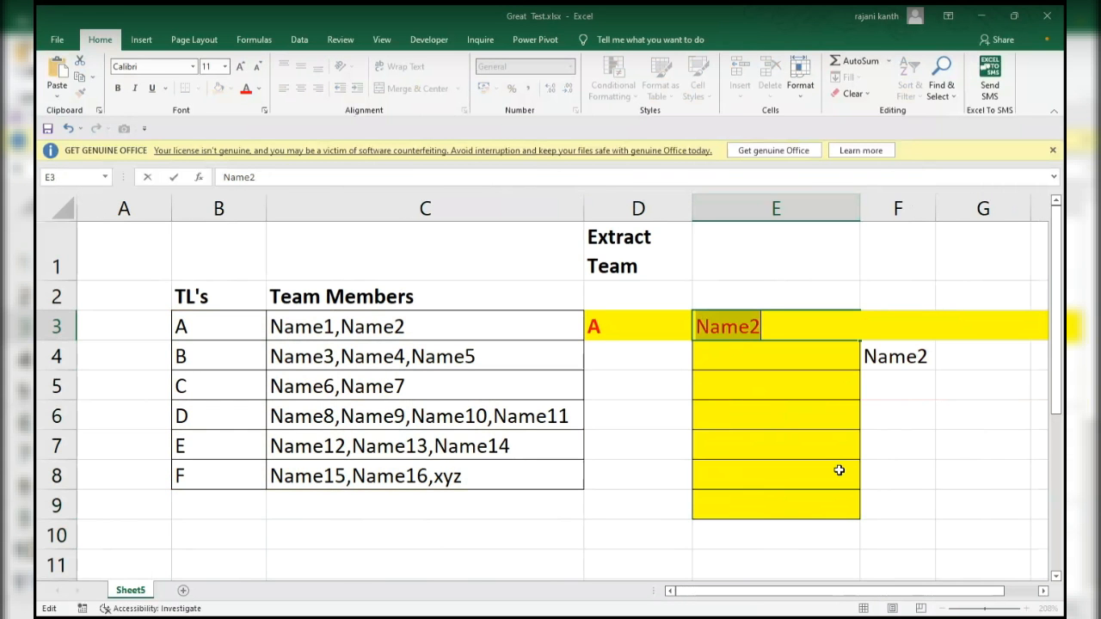
key("ctrl+z")
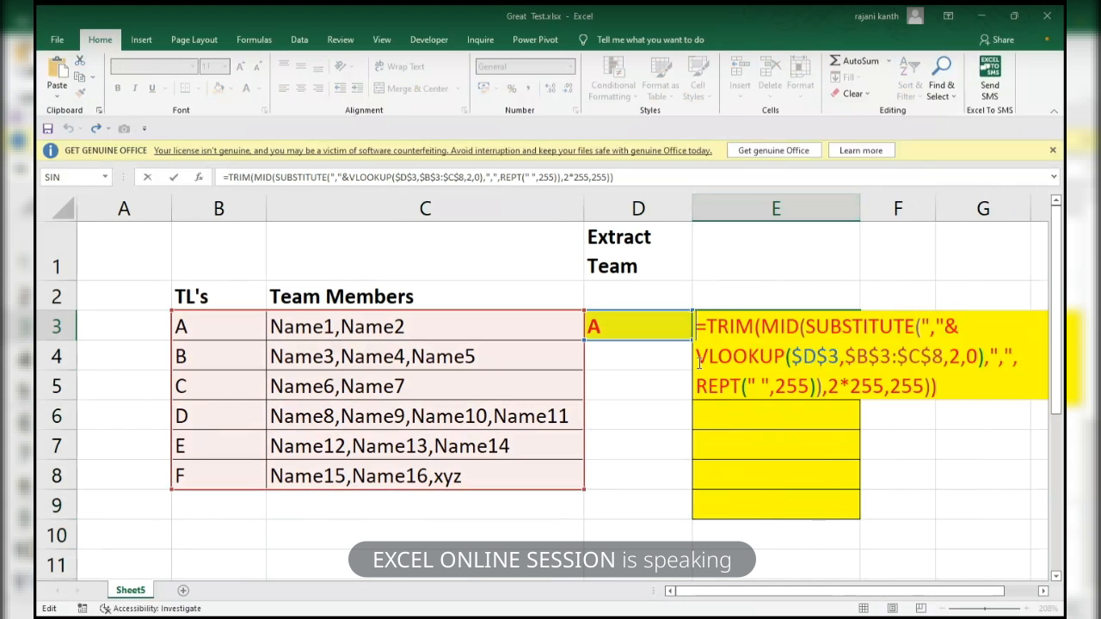
Choose team leader E in cell D3.
left_click(633, 320)
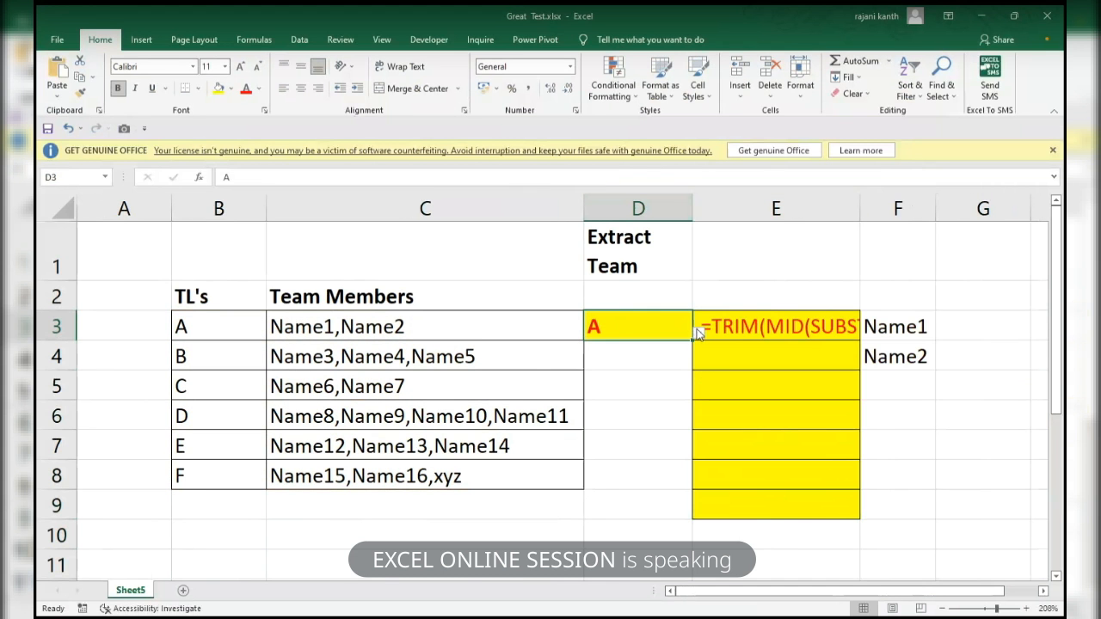
left_click(699, 334)
left_click(627, 428)
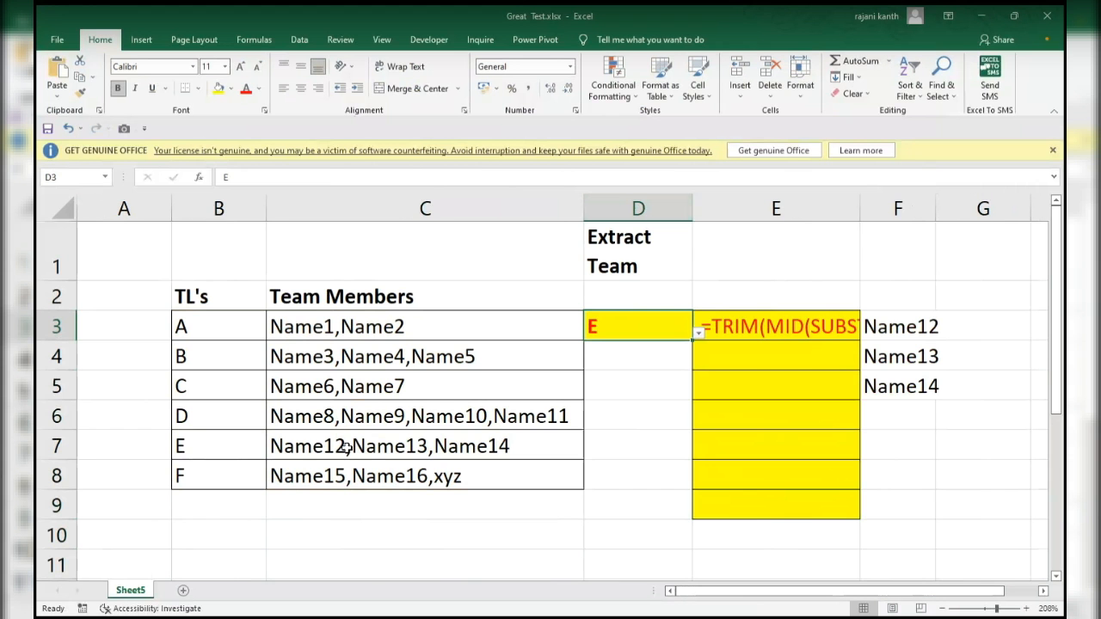
Remove the stray character before the equals sign in E3, preview the whole formula's evaluated result and restore the formula.
left_click(753, 325)
double_click(753, 325)
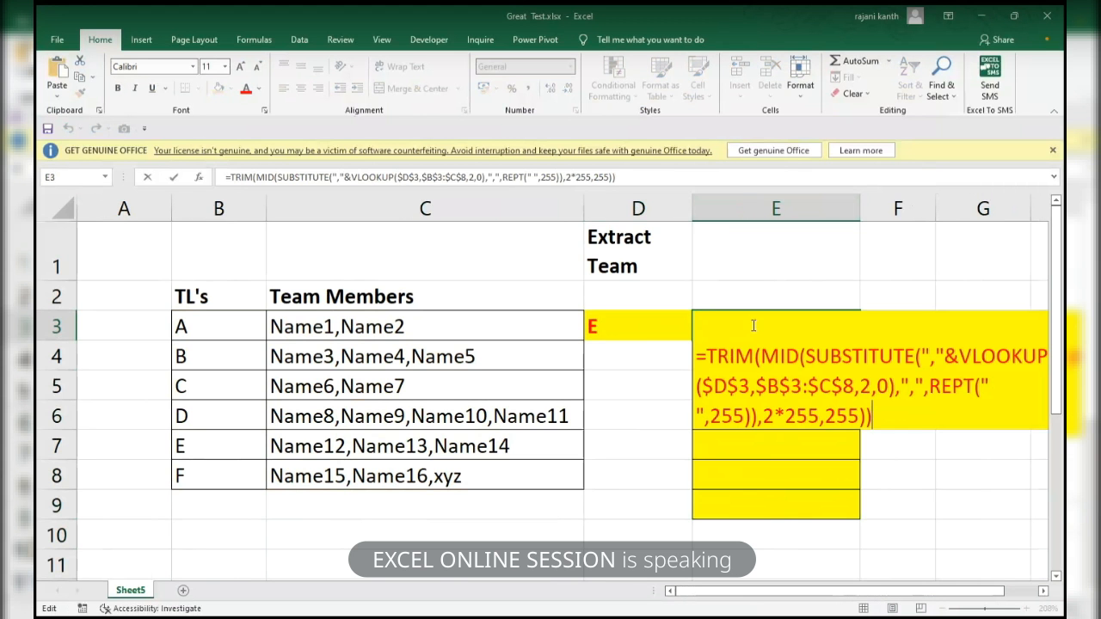
left_click(697, 356)
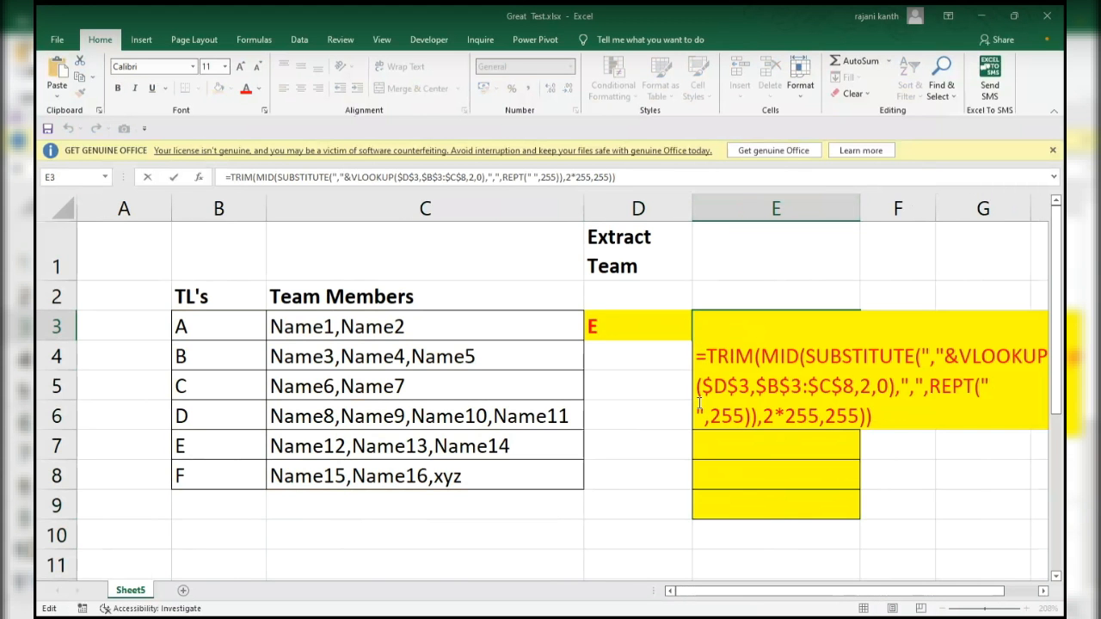
key("BackSpace")
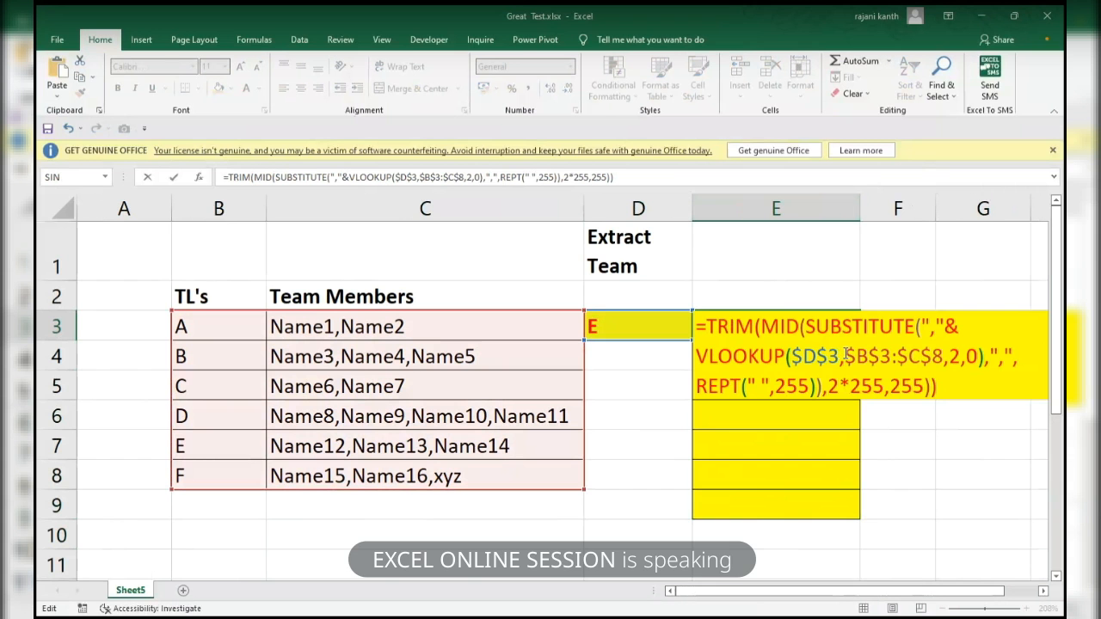
left_click_drag(952, 390, 602, 322)
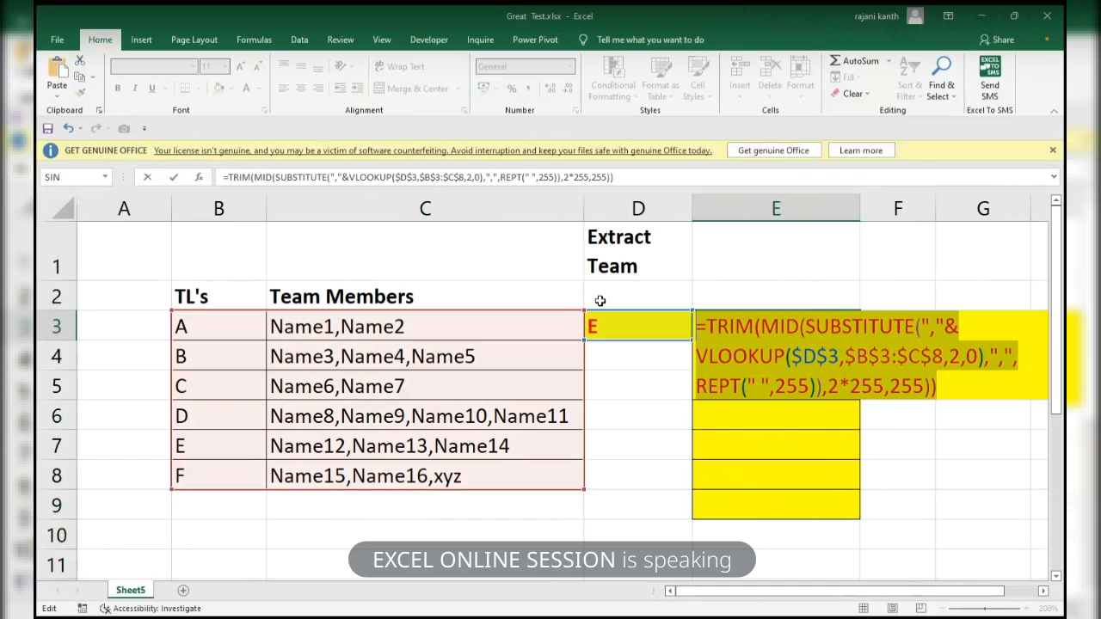
key("F9")
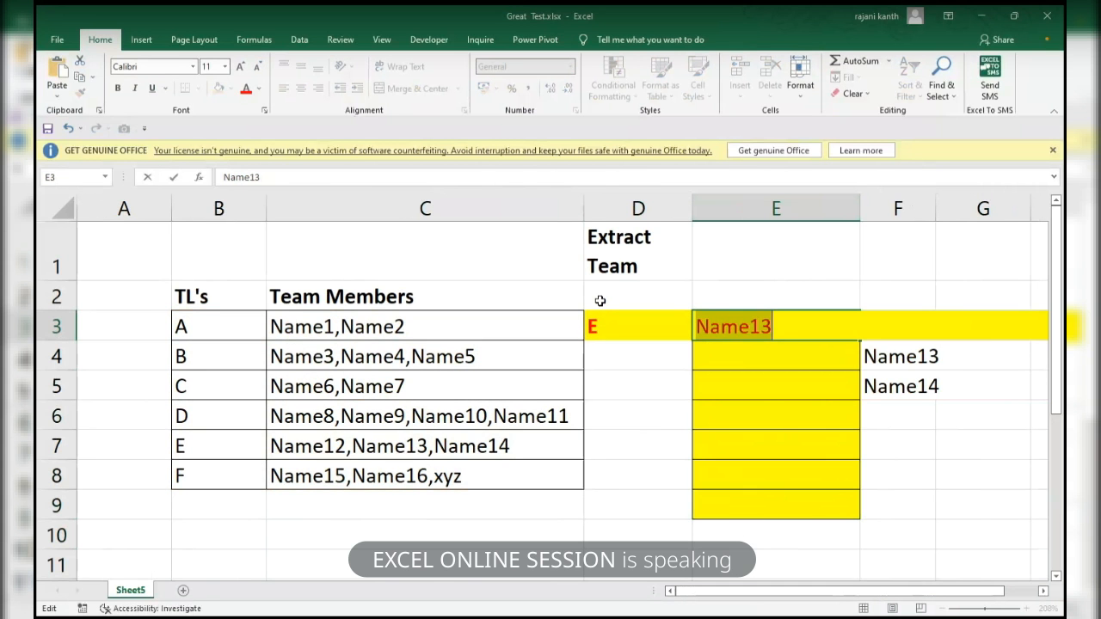
key("ctrl+z")
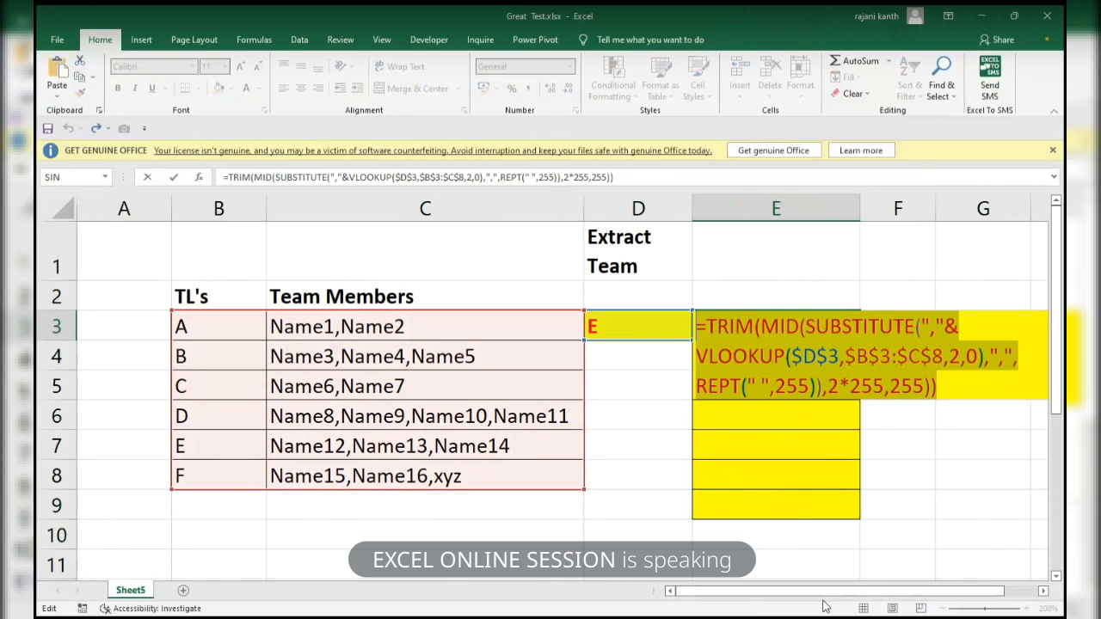
Change the MID start in E3 to 3*255, preview the evaluated result and restore the formula.
left_click(838, 386)
key("BackSpace")
type("3")
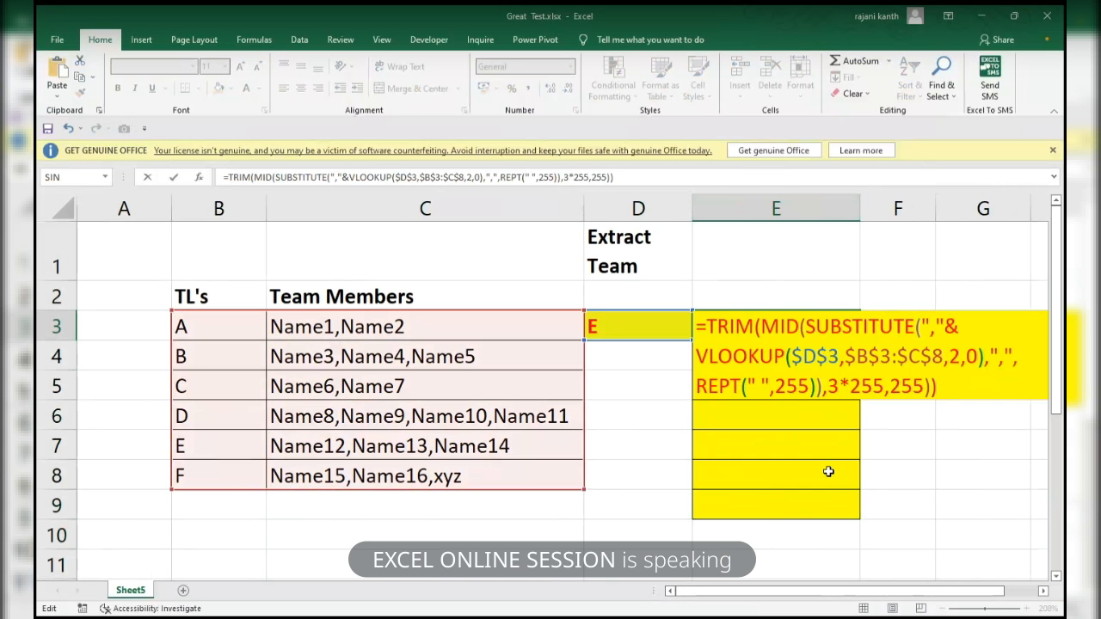
key("ctrl+Return")
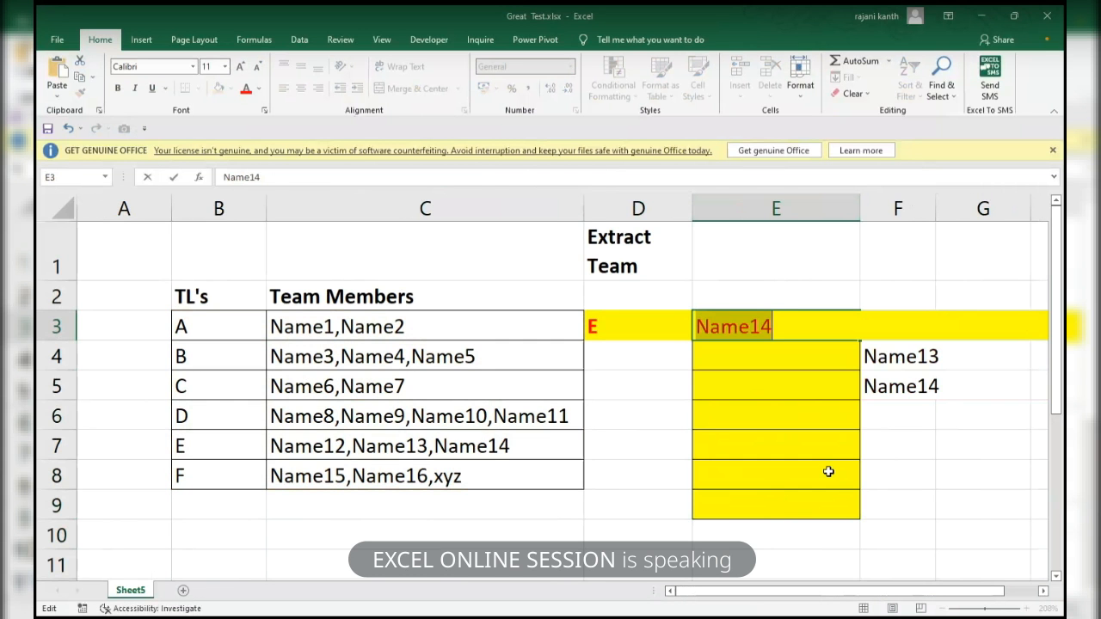
key("F2")
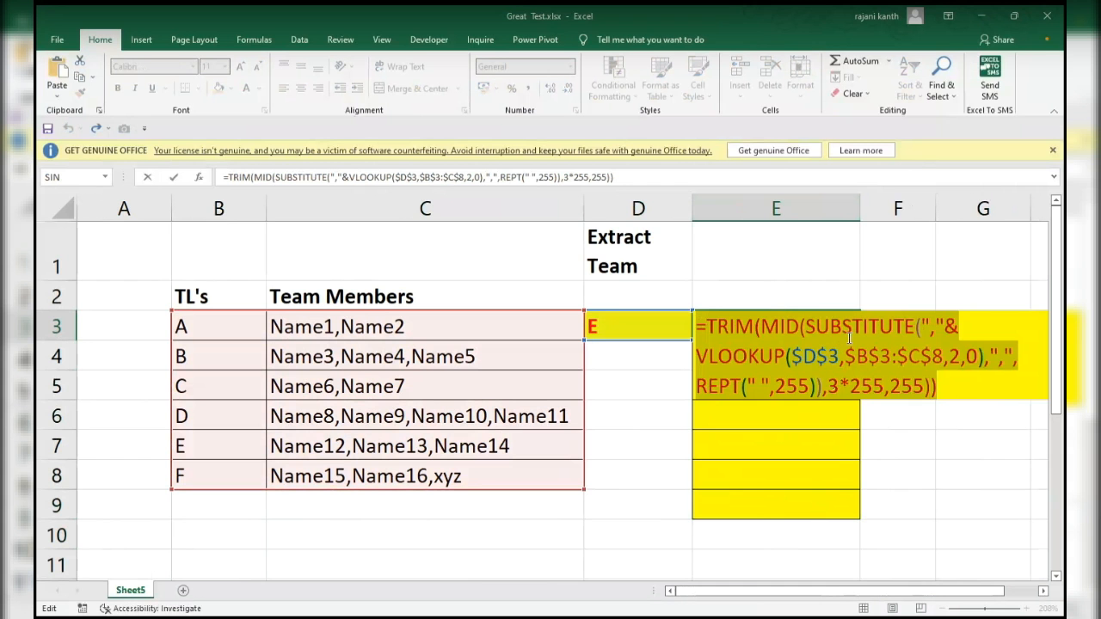
Set the MID start in E3 to 1*255, enter the formula and fill it down to E9.
left_click(839, 386)
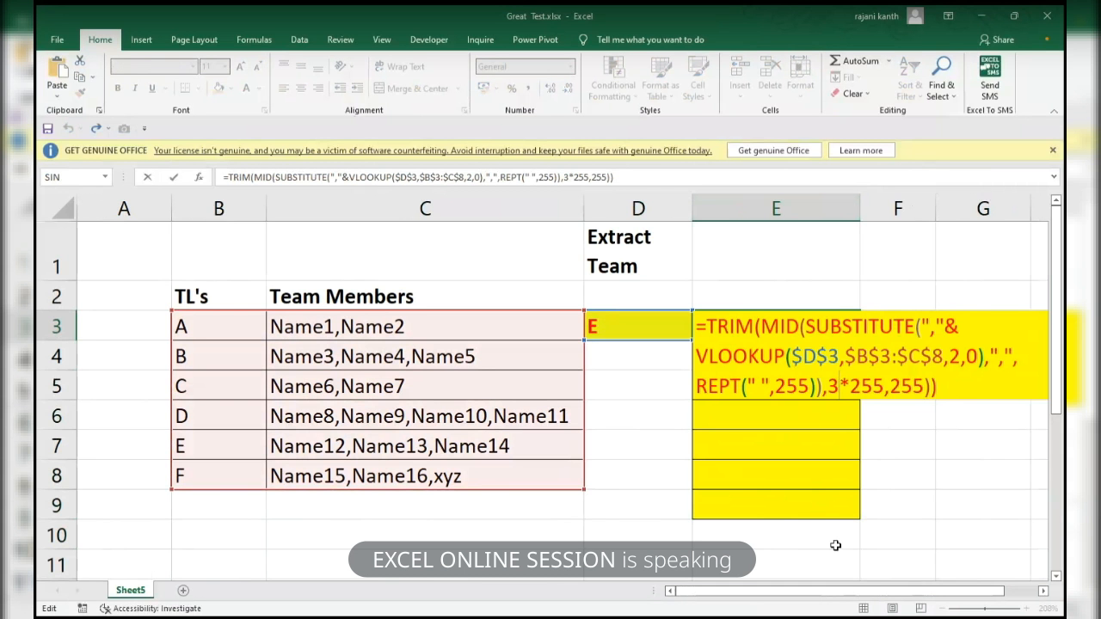
key("BackSpace")
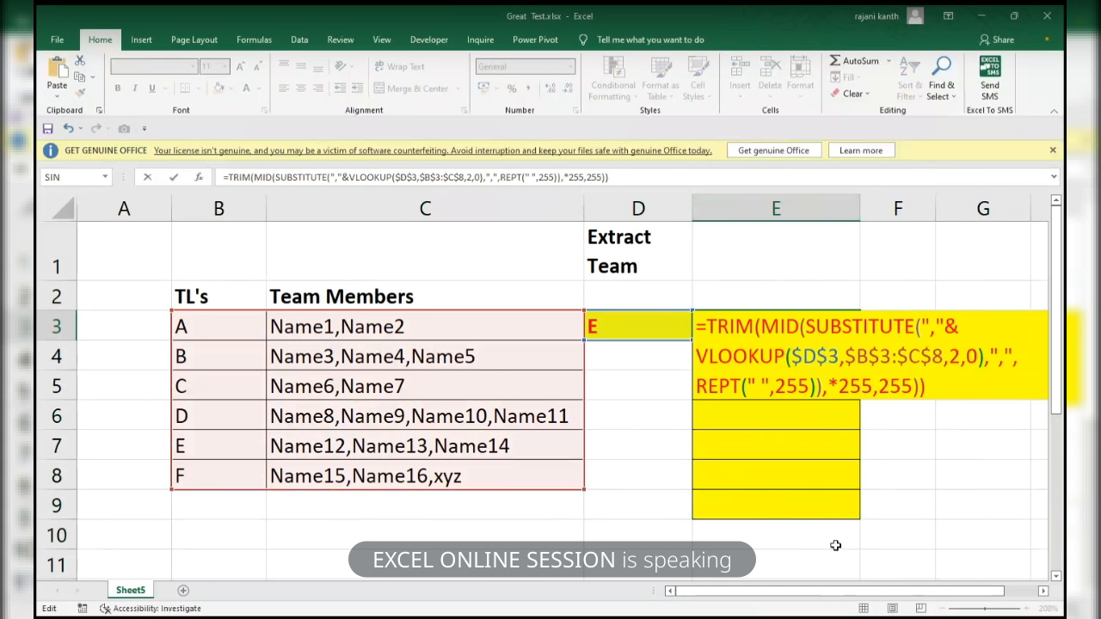
type("1")
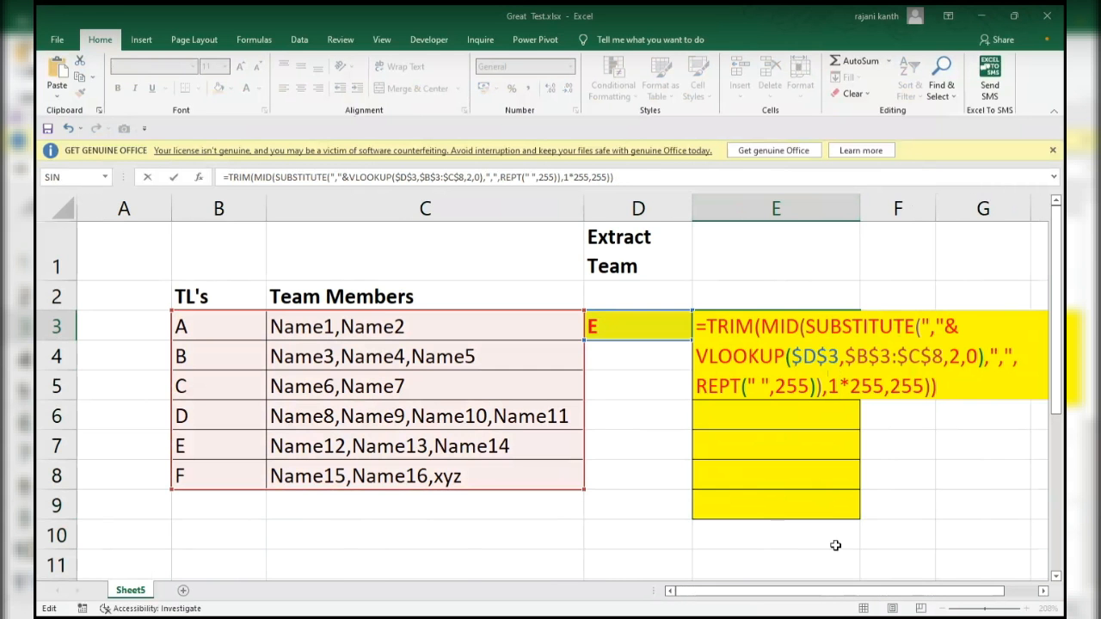
key("ctrl+Return")
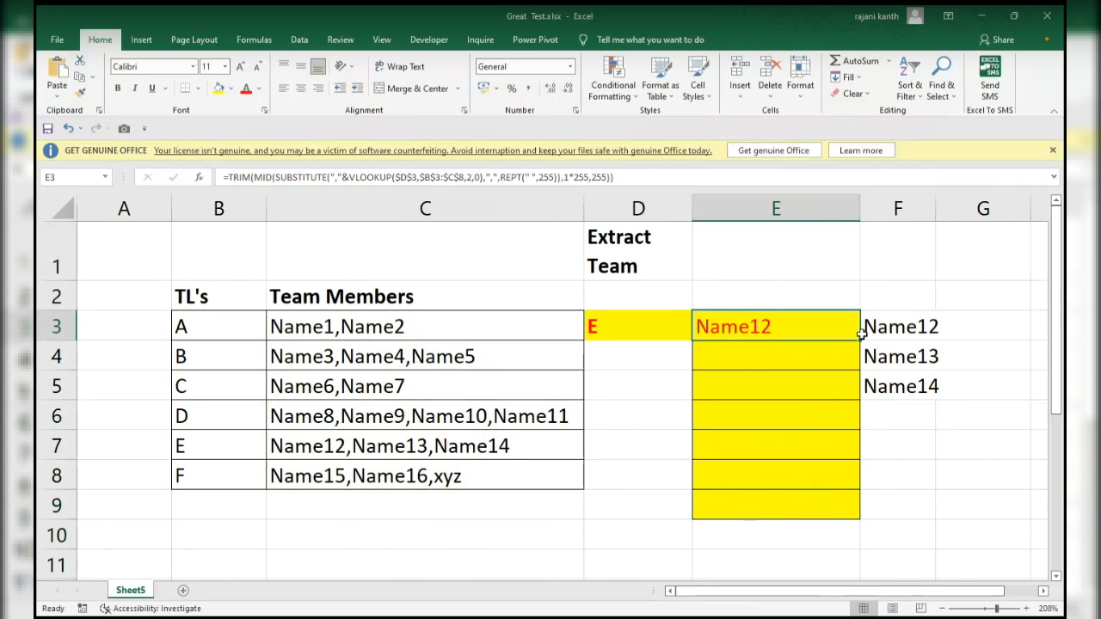
left_click_drag(859, 340, 861, 518)
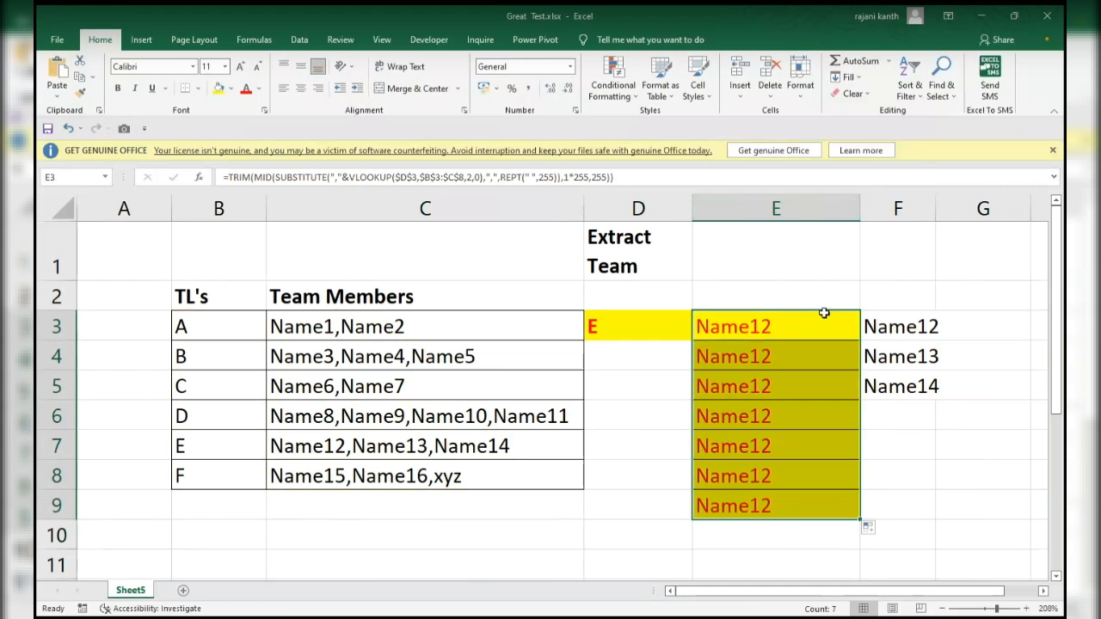
Set the MID start in the E4 formula to 2*255.
left_click(766, 358)
double_click(766, 358)
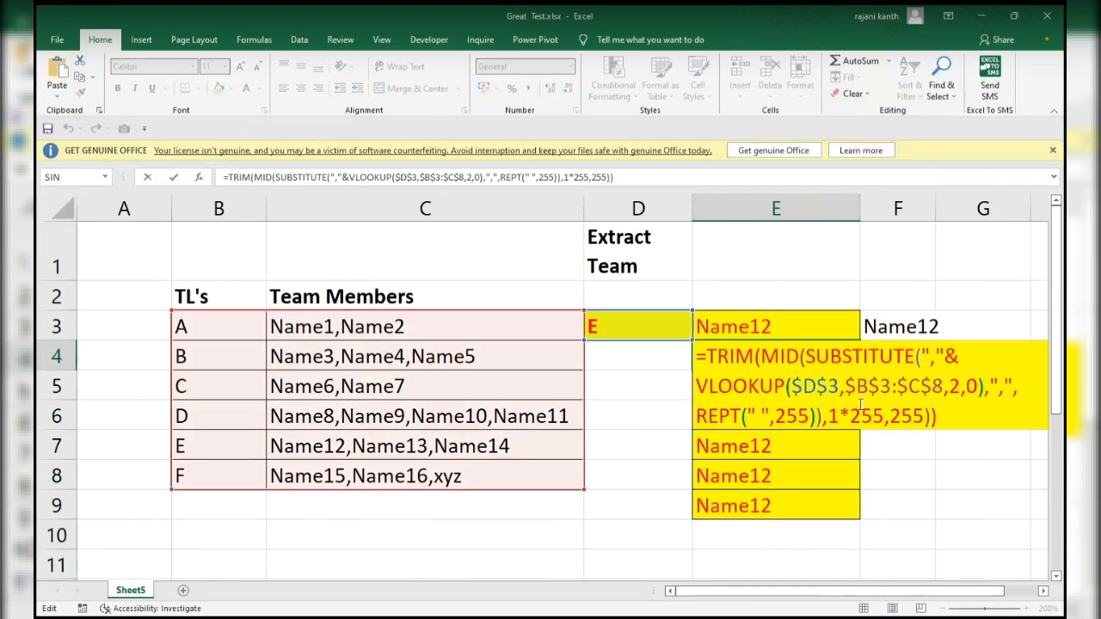
left_click_drag(828, 416, 839, 417)
type("2")
key("Return")
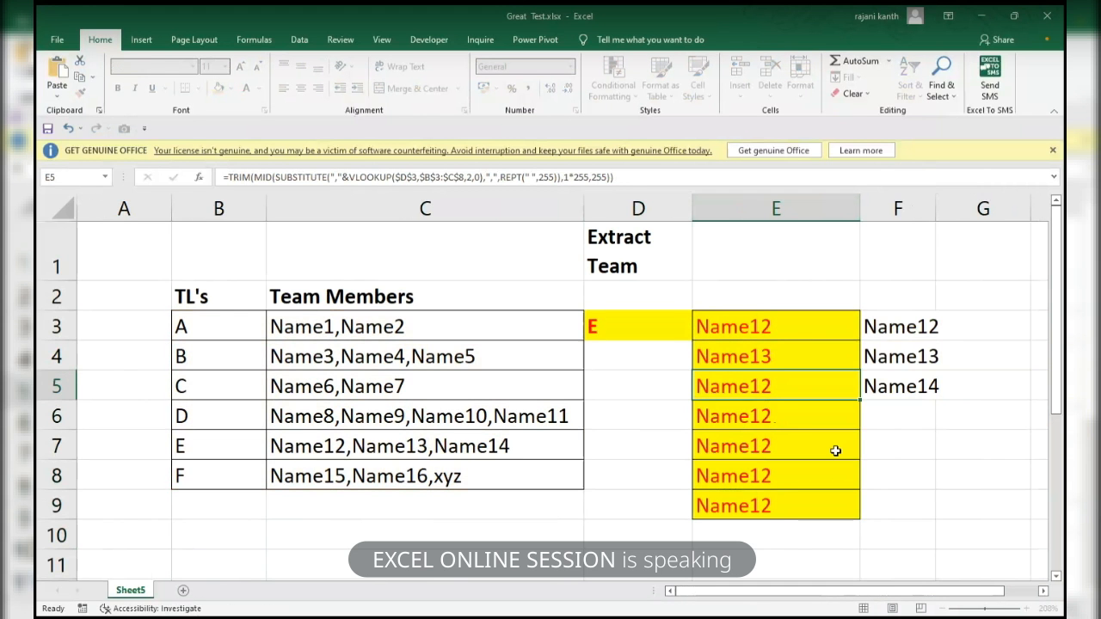
Set the MID start in the E5 formula to 3*255.
double_click(786, 383)
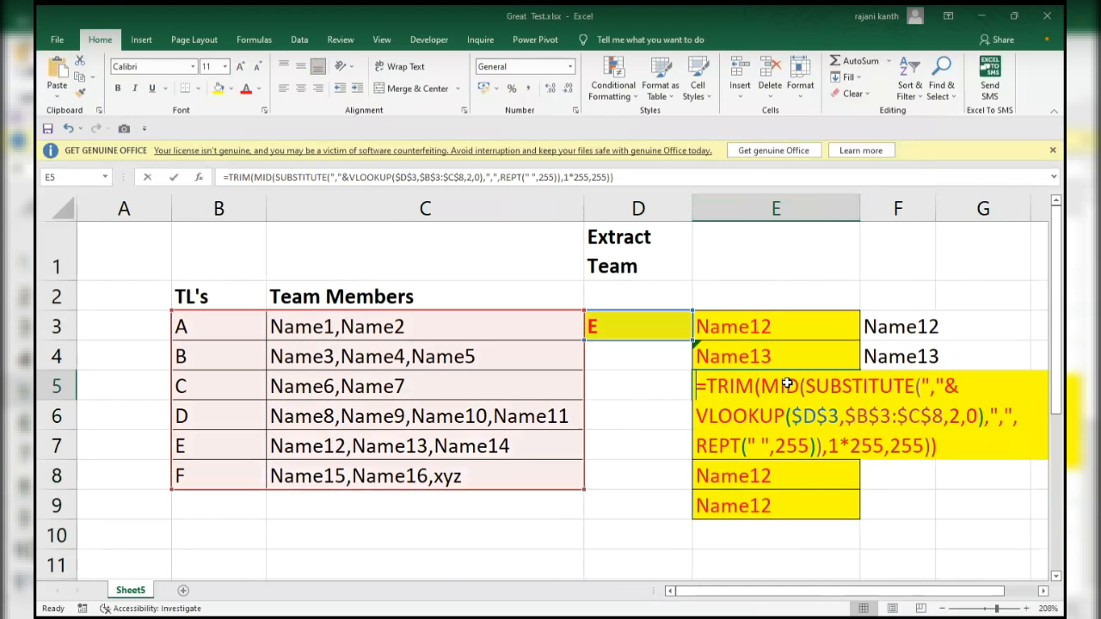
left_click_drag(840, 446, 830, 446)
type("3")
key("Return")
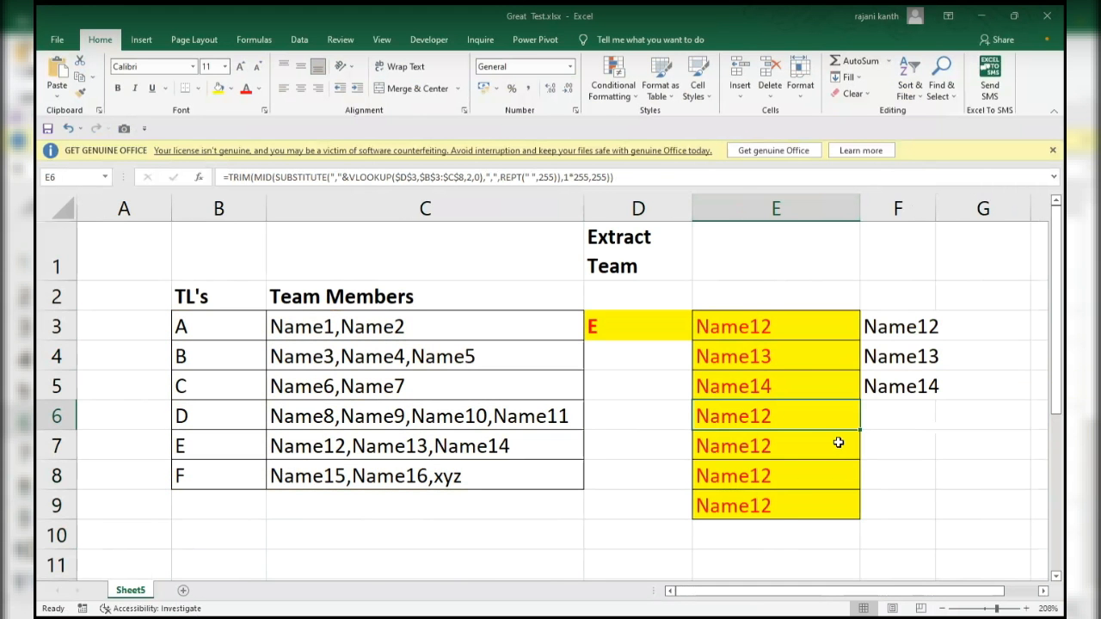
Set the MID start in the E6 and E7 formulas to 4*255.
double_click(784, 417)
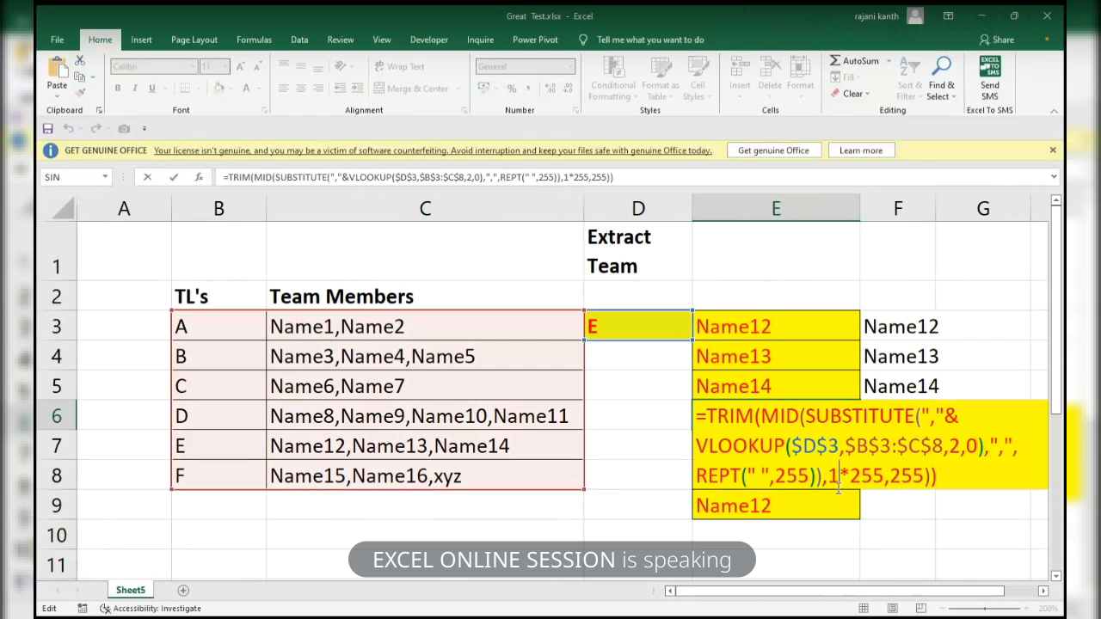
left_click_drag(840, 475, 829, 476)
type("4")
key("Return")
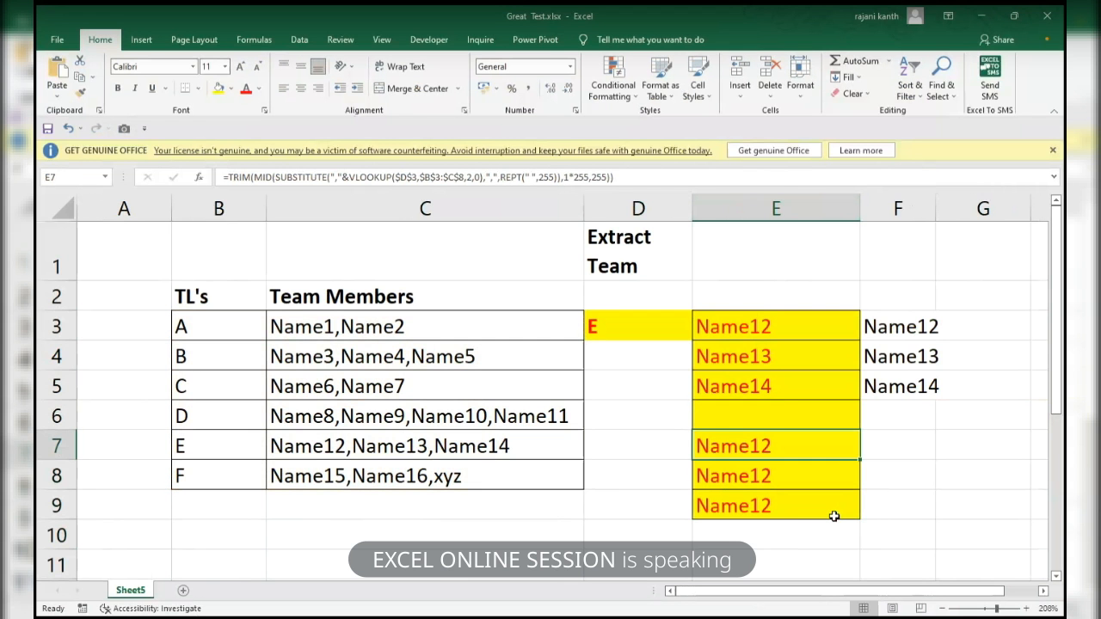
double_click(773, 445)
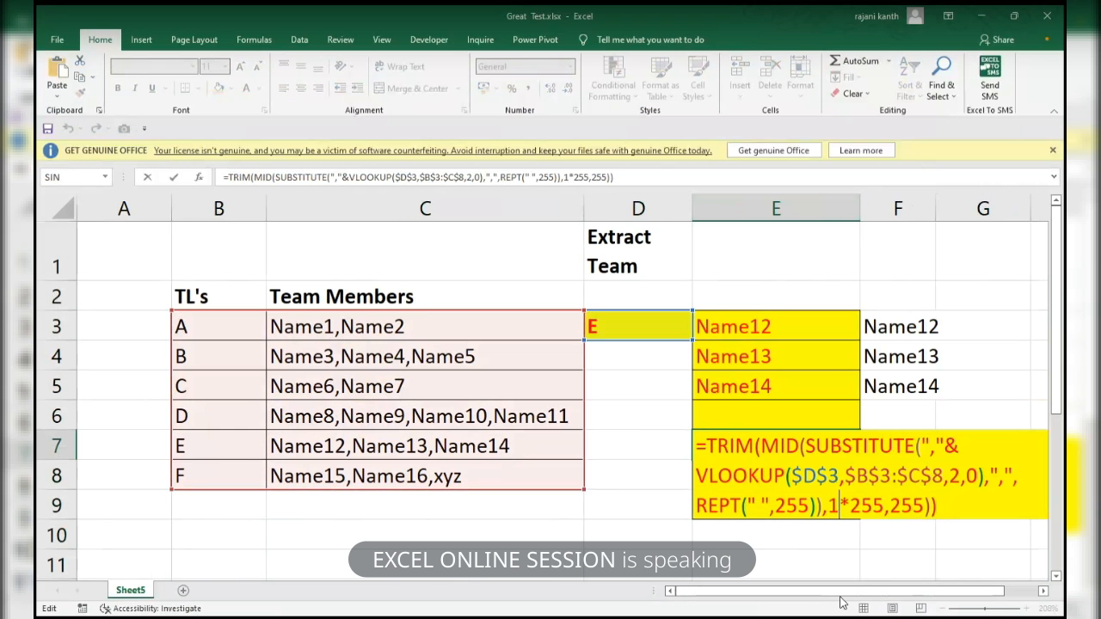
key("BackSpace")
type("4")
key("Return")
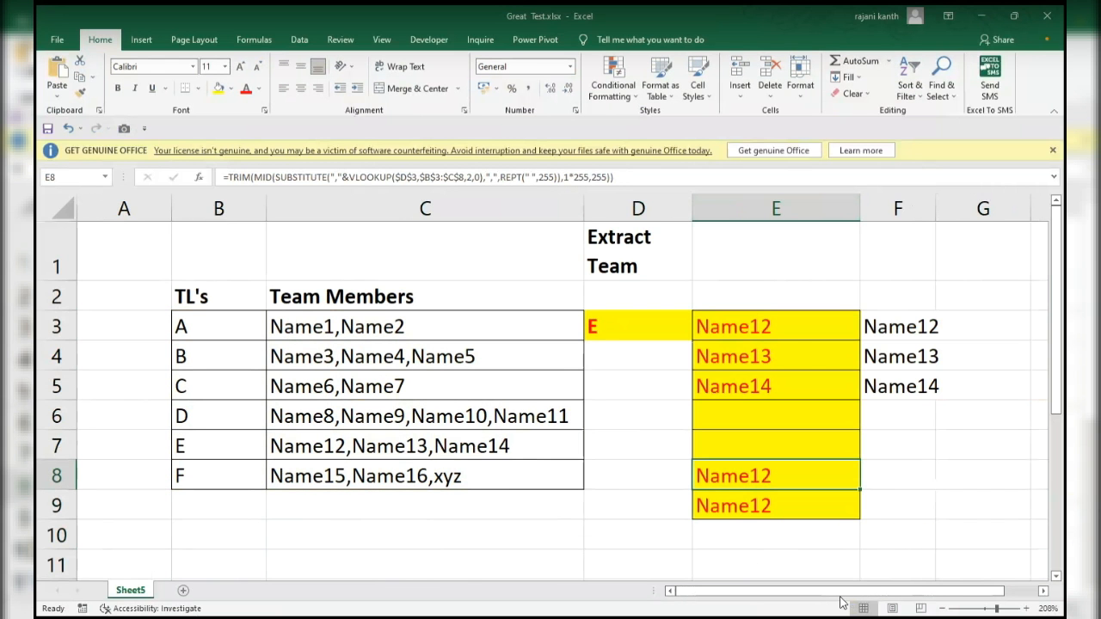
Replace the multiplier 1 in the MID start of the E3 formula with ROWS(E$3:E3).
left_click(793, 329)
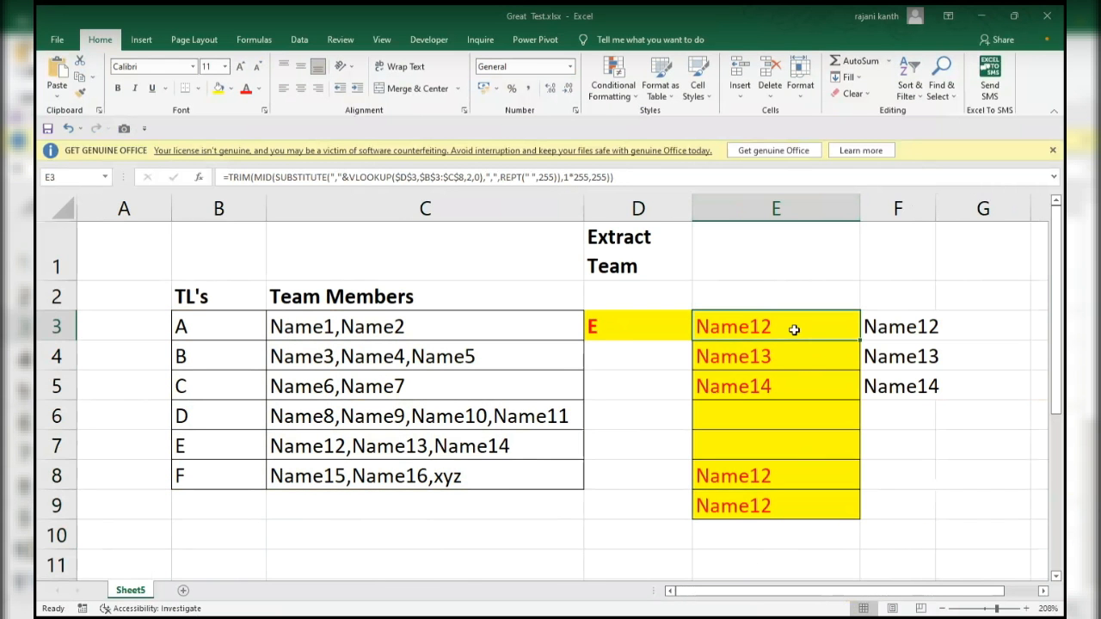
double_click(794, 330)
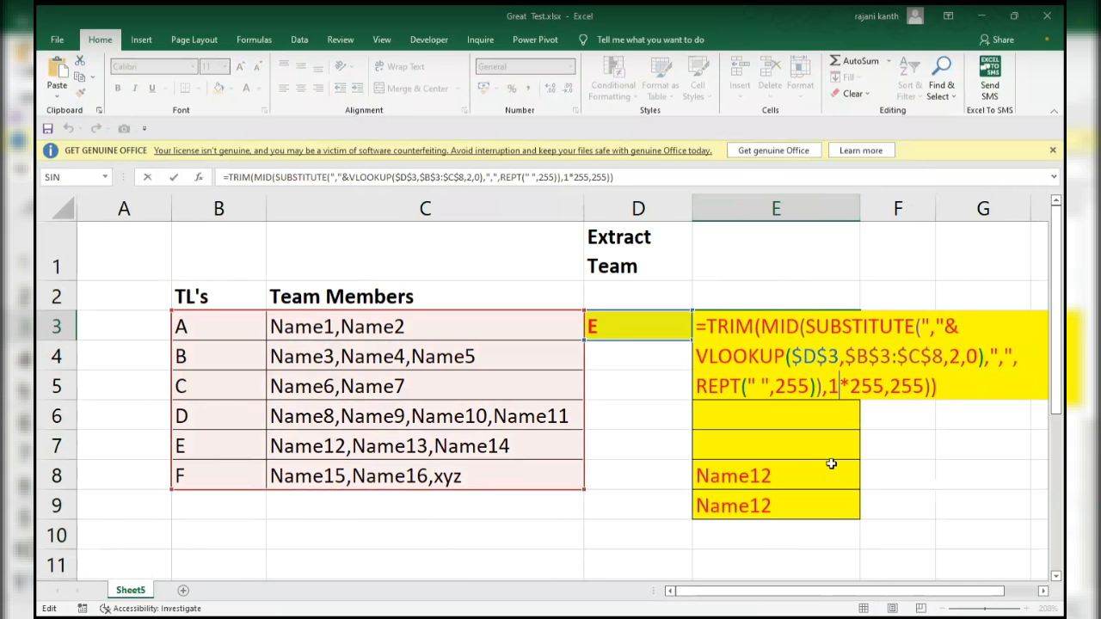
key("BackSpace")
type("rows")
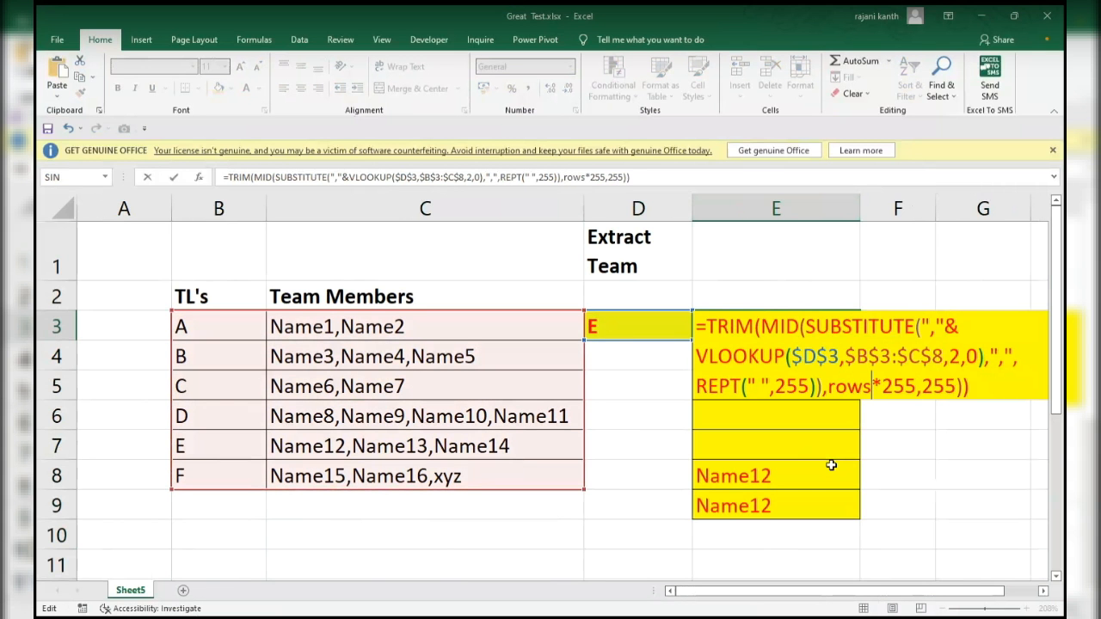
key("Tab")
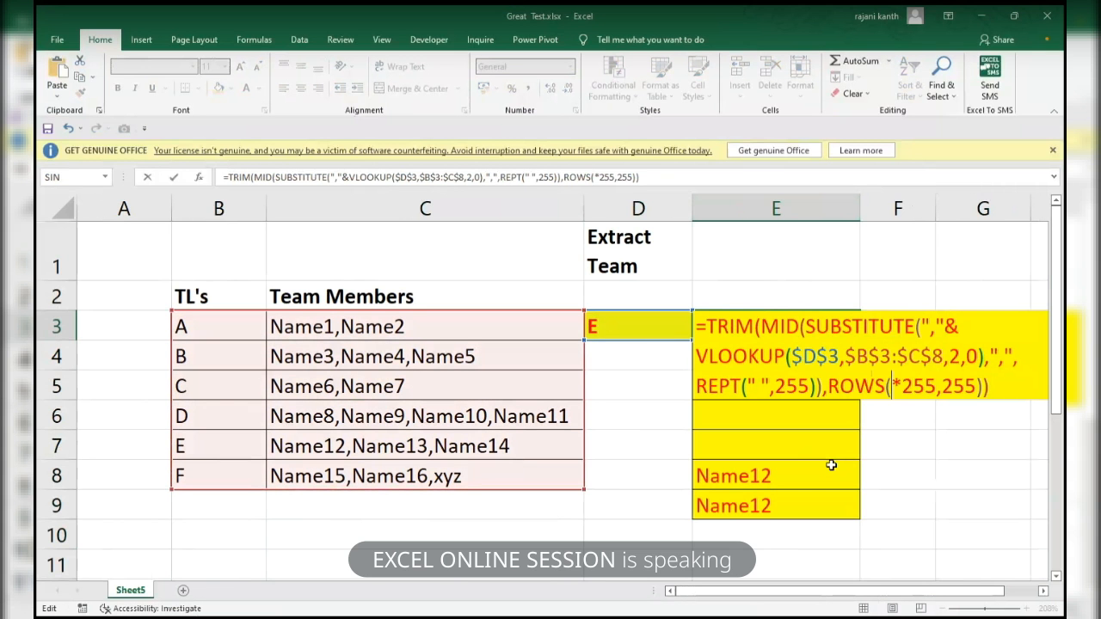
type("e$3")
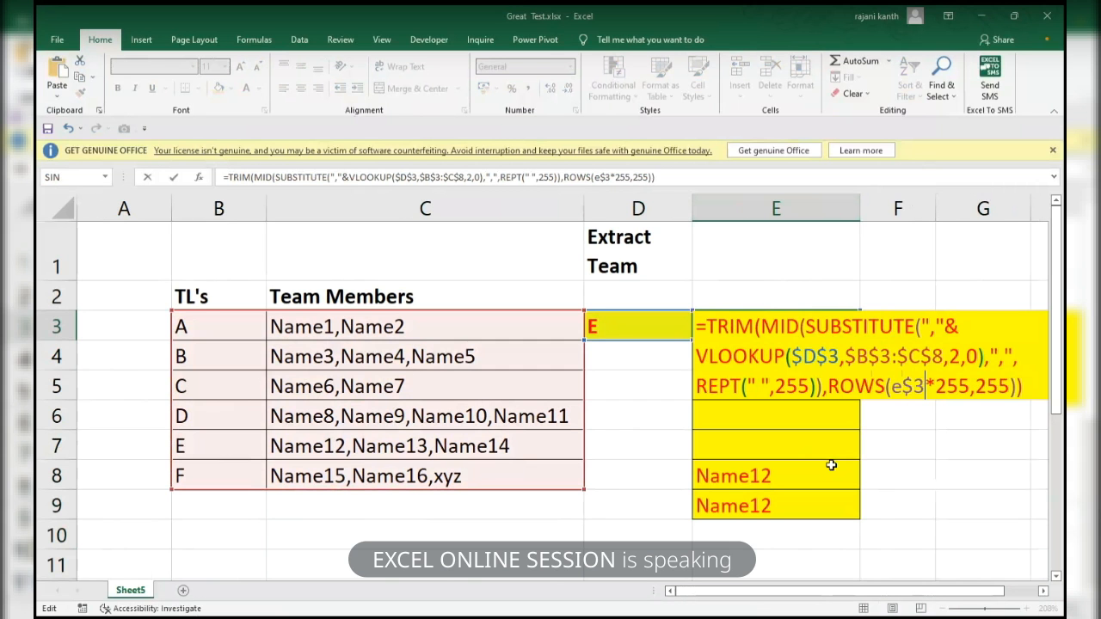
type(":e3")
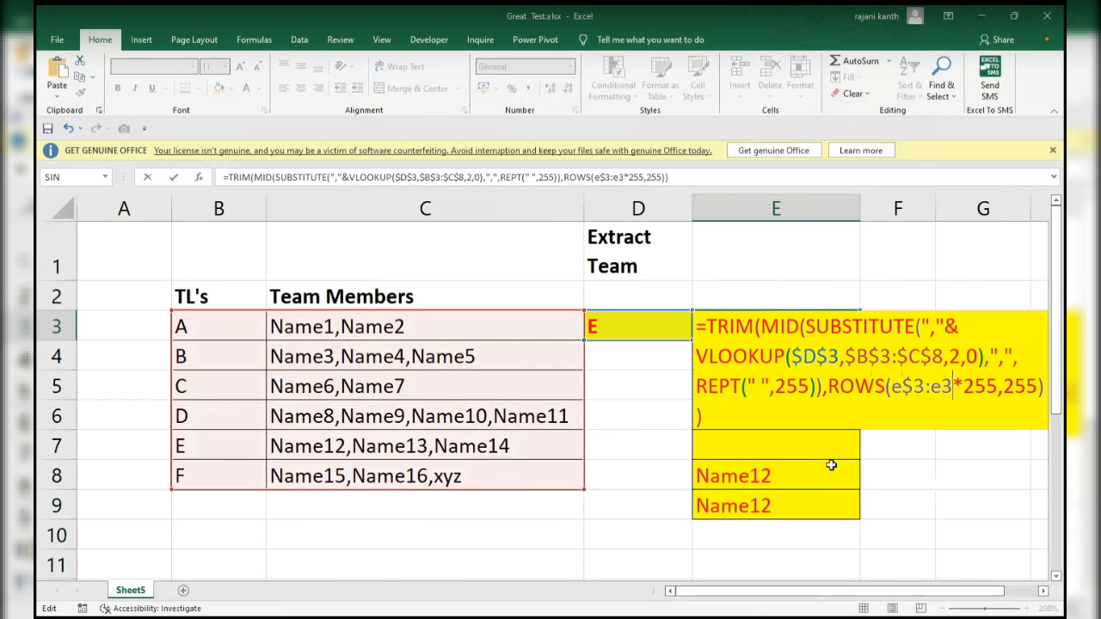
type(")")
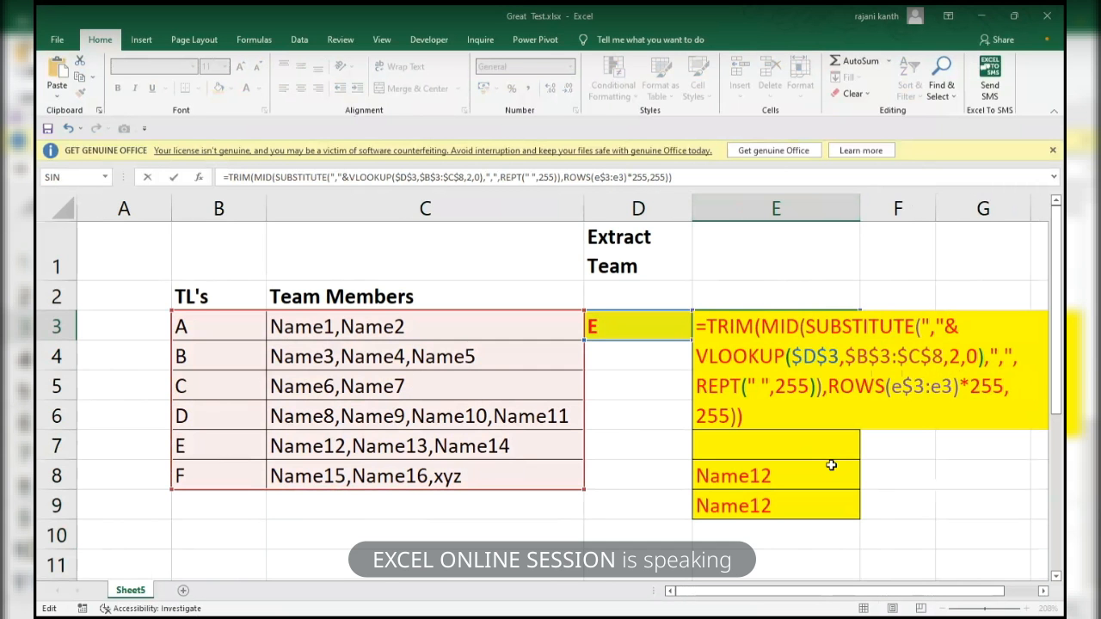
Preview the evaluated result of ROWS(E$3:E3) within the E3 formula, restore the function and enter the formula.
left_click_drag(828, 386, 959, 386)
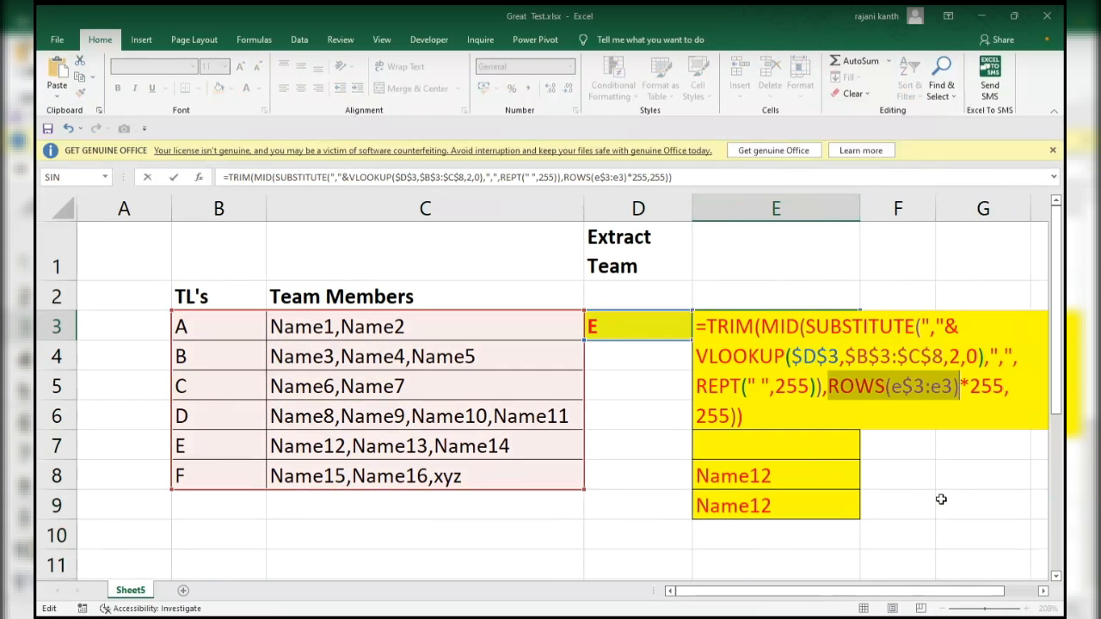
key("F9")
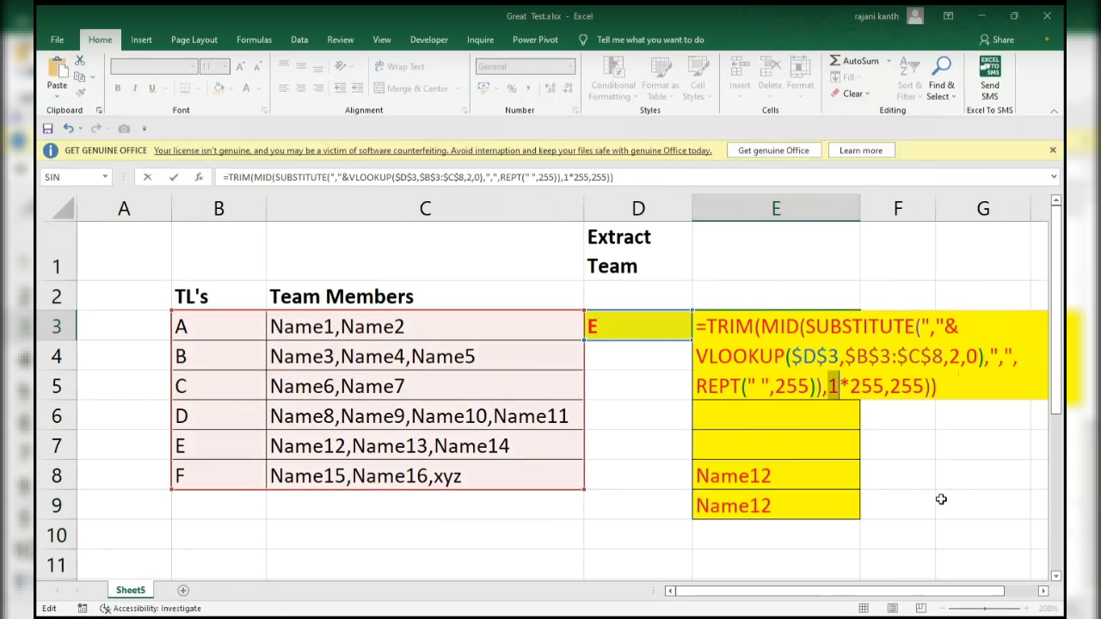
key("ctrl+z")
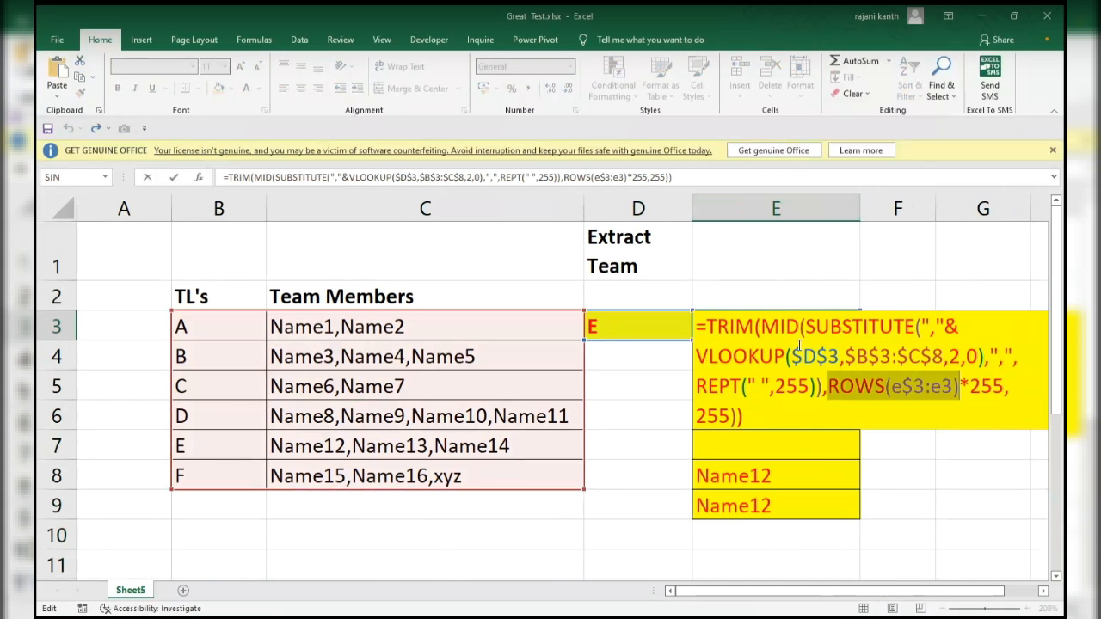
key("Return")
Enter =ROWS(G$3:G3) in G3 and fill it down to G9.
left_click(1002, 326)
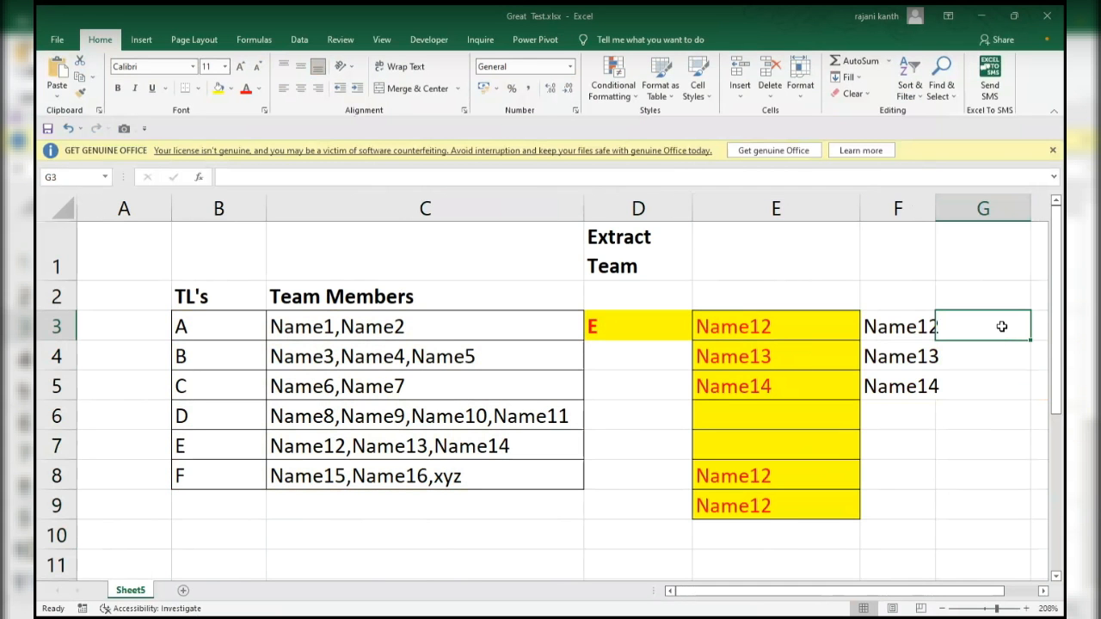
type("=rows")
key("Tab")
type("g")
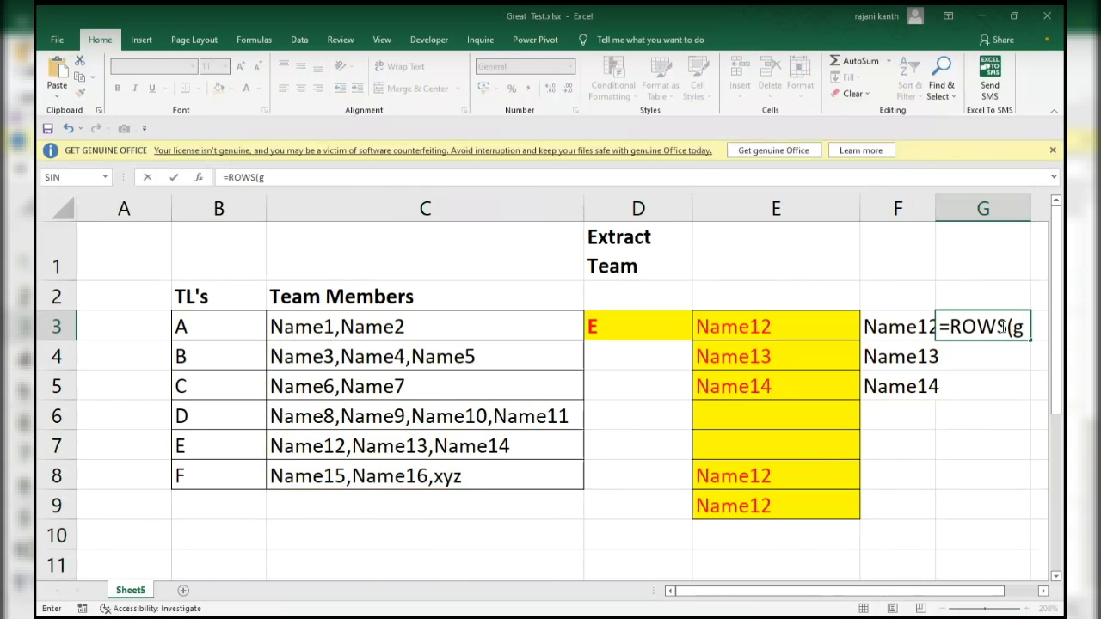
type("$3:g")
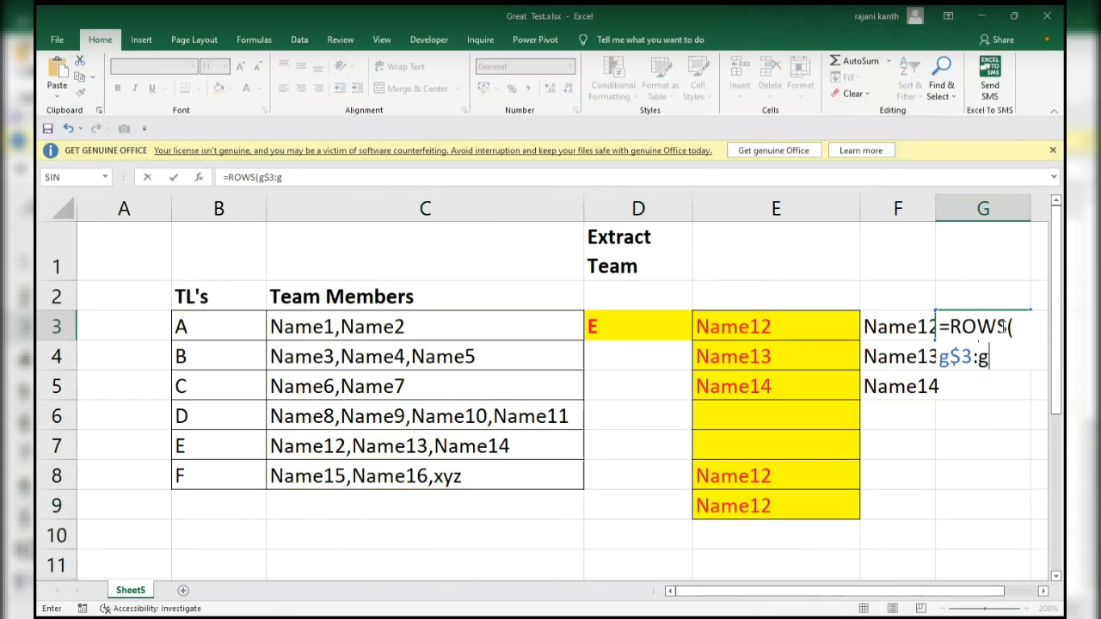
type("3)")
key("ctrl+Return")
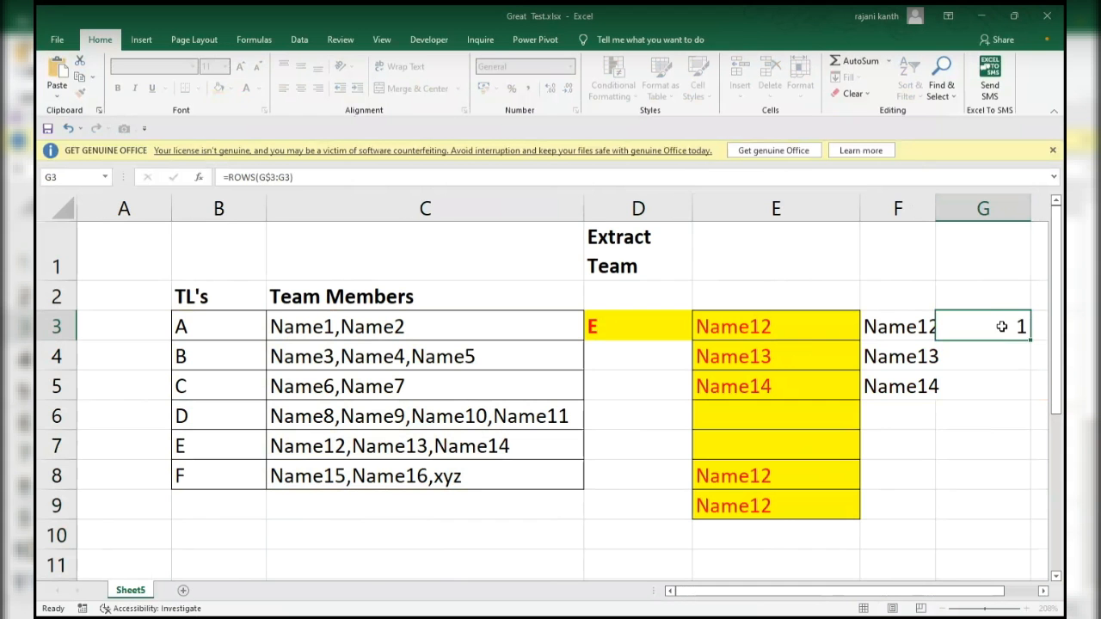
left_click_drag(1029, 340, 1025, 516)
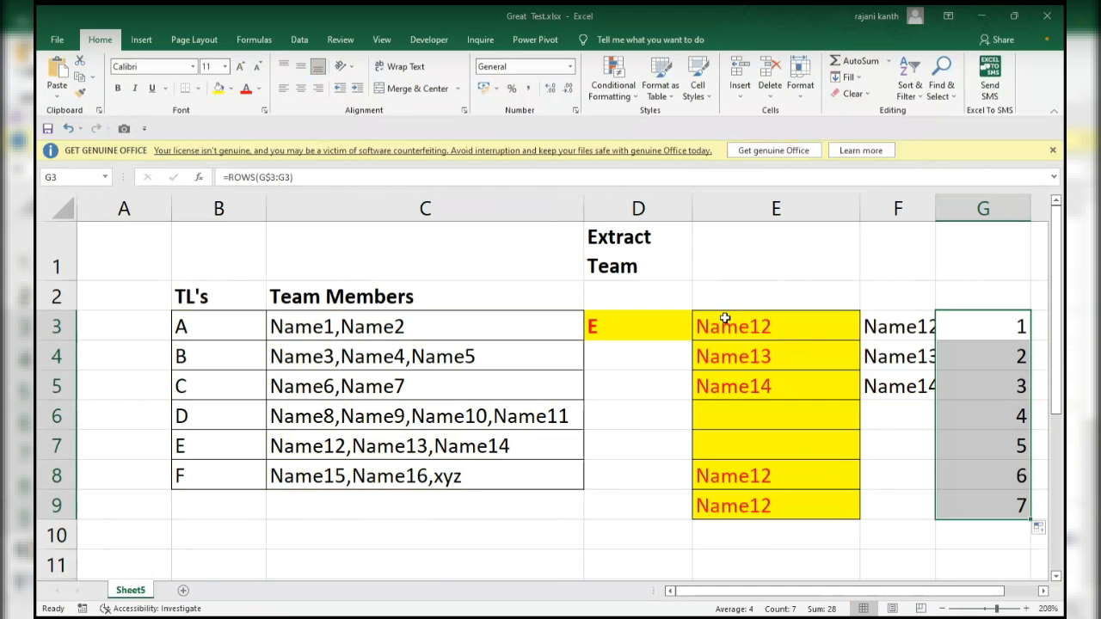
Review the ROWS-based formula in E3 and fill it down to E9.
left_click(763, 327)
key("F2")
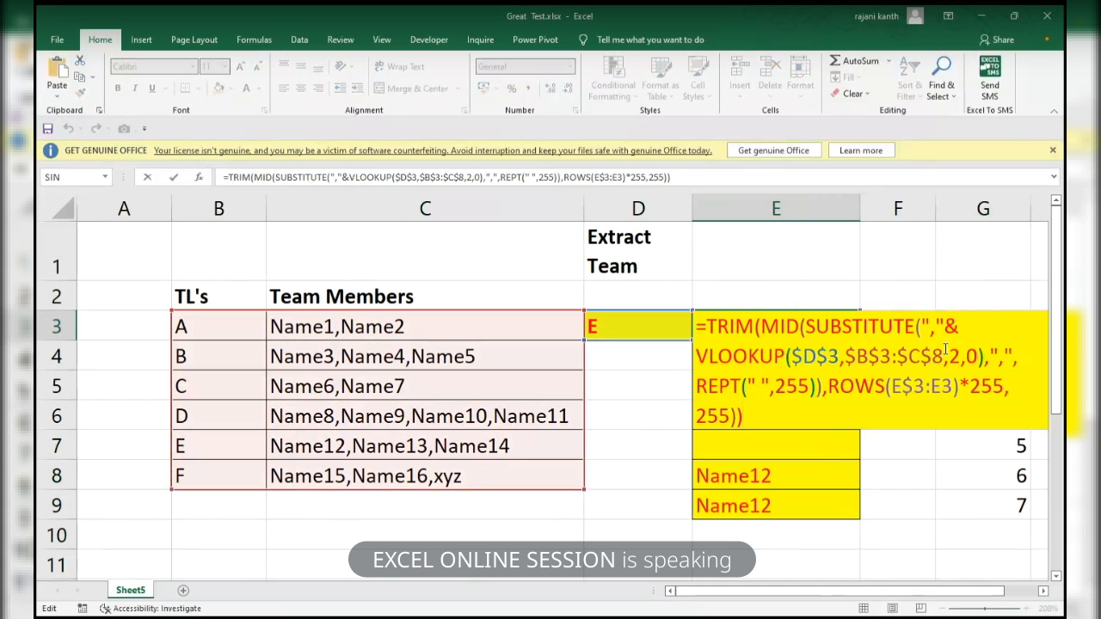
key("ctrl+Return")
left_click_drag(859, 341, 852, 521)
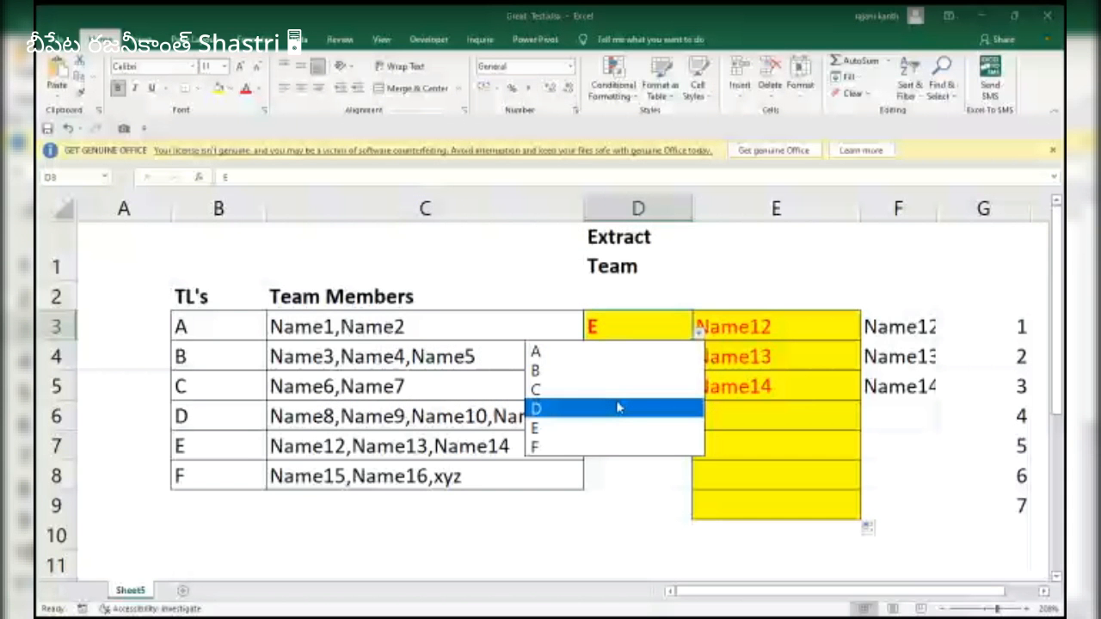
Test the extraction by choosing team leader D in D3, followed by team leader A.
left_click(618, 407)
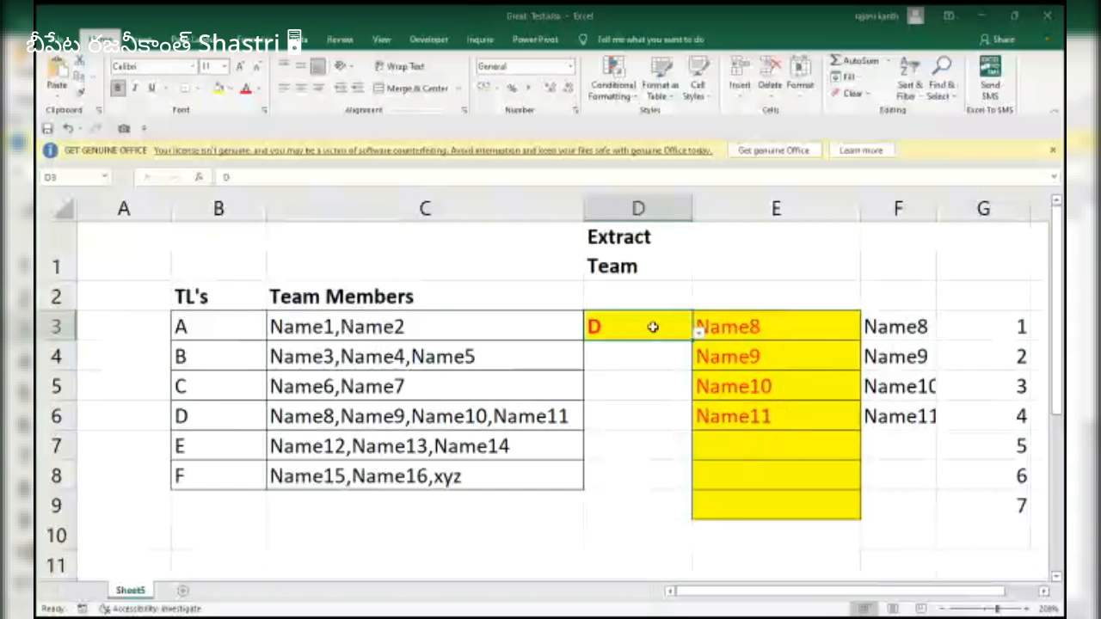
left_click(699, 336)
left_click(546, 351)
Append ",Mr.Excel" to team leader A's members in C3.
left_click(439, 325)
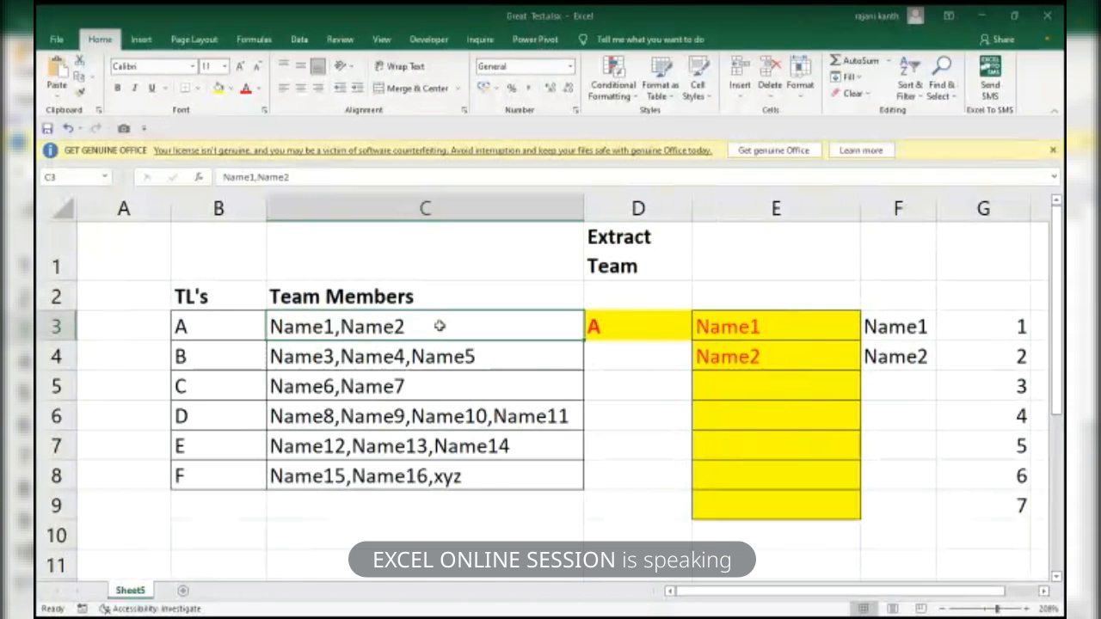
double_click(439, 325)
type(",")
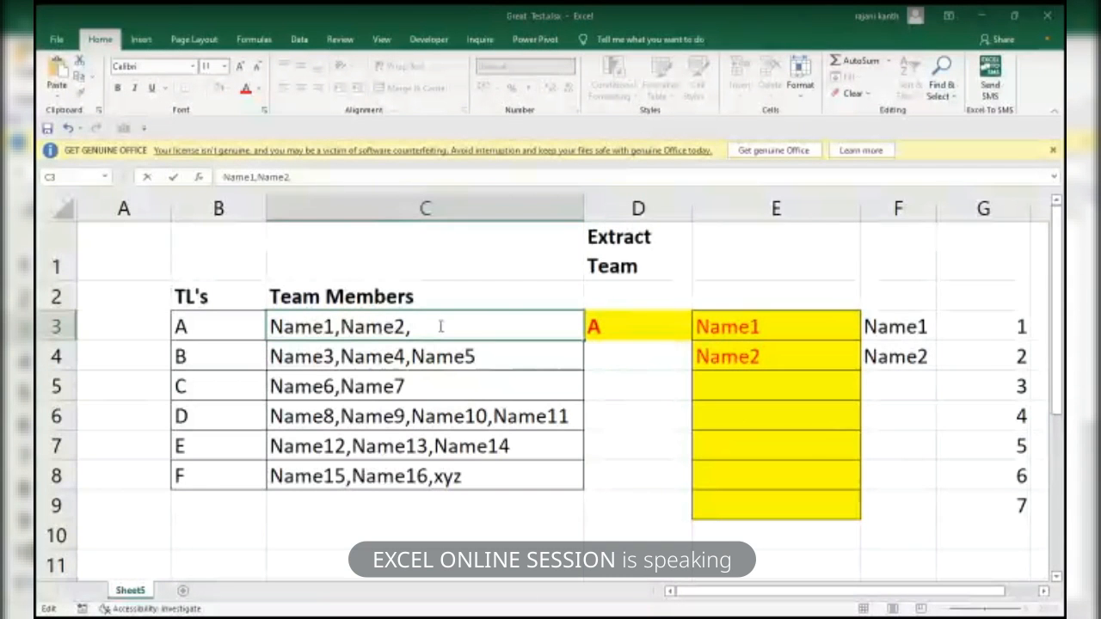
type("Mr.Excel")
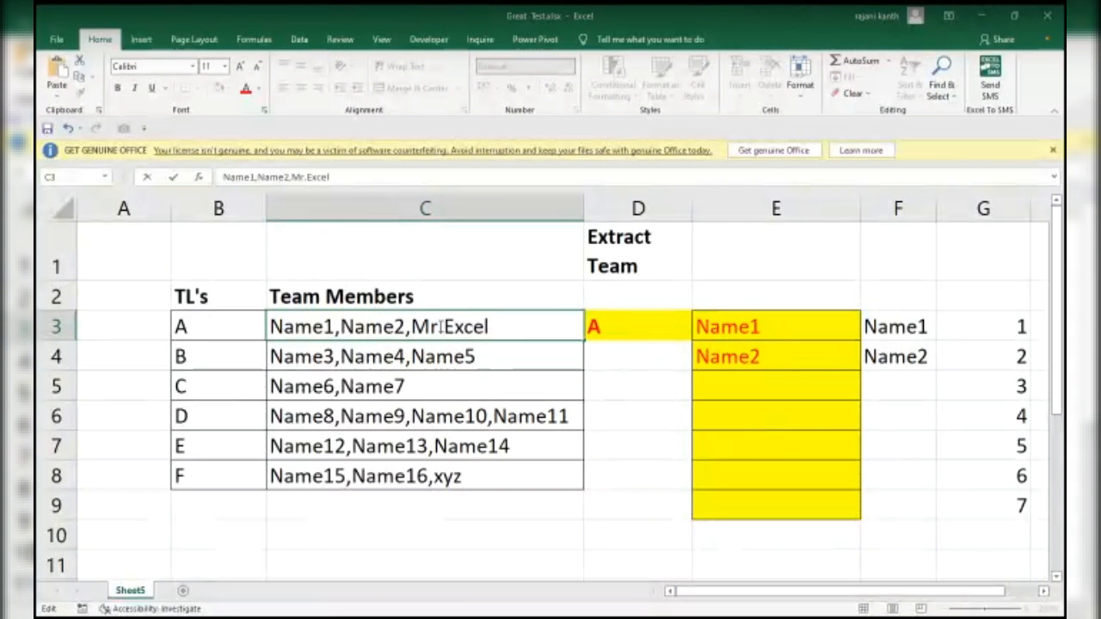
key("Return")
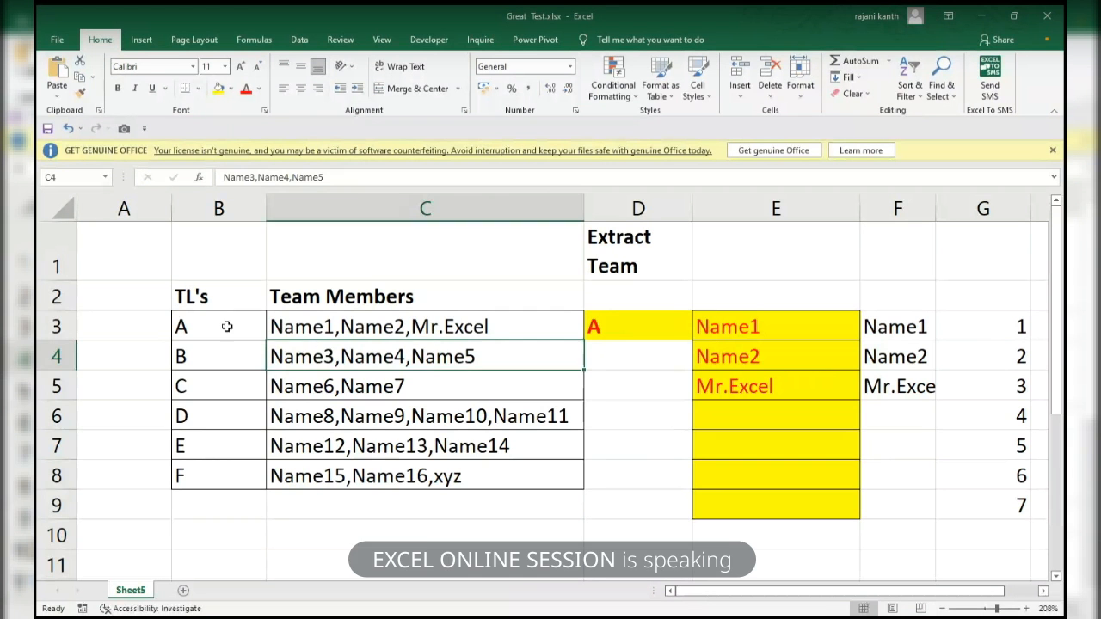
Copy the team leader and member rows B3:C8 to the range starting at B10.
left_click_drag(206, 324, 460, 479)
key("ctrl+c")
left_click(231, 528)
key("ctrl+v")
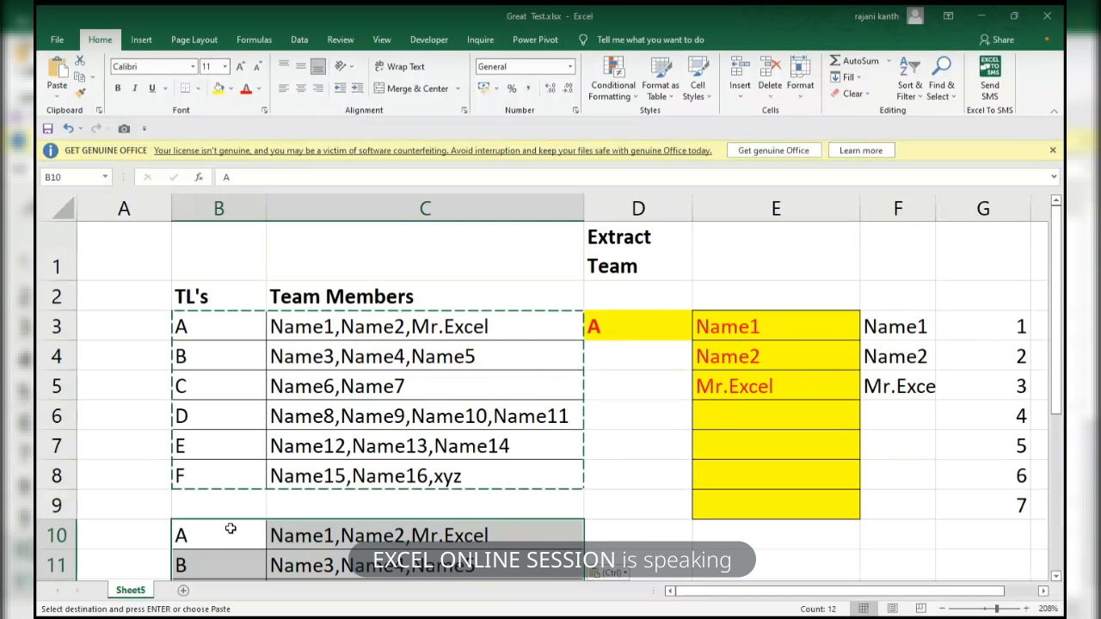
Clear the contents of the pasted range B10:C15.
left_click(224, 535)
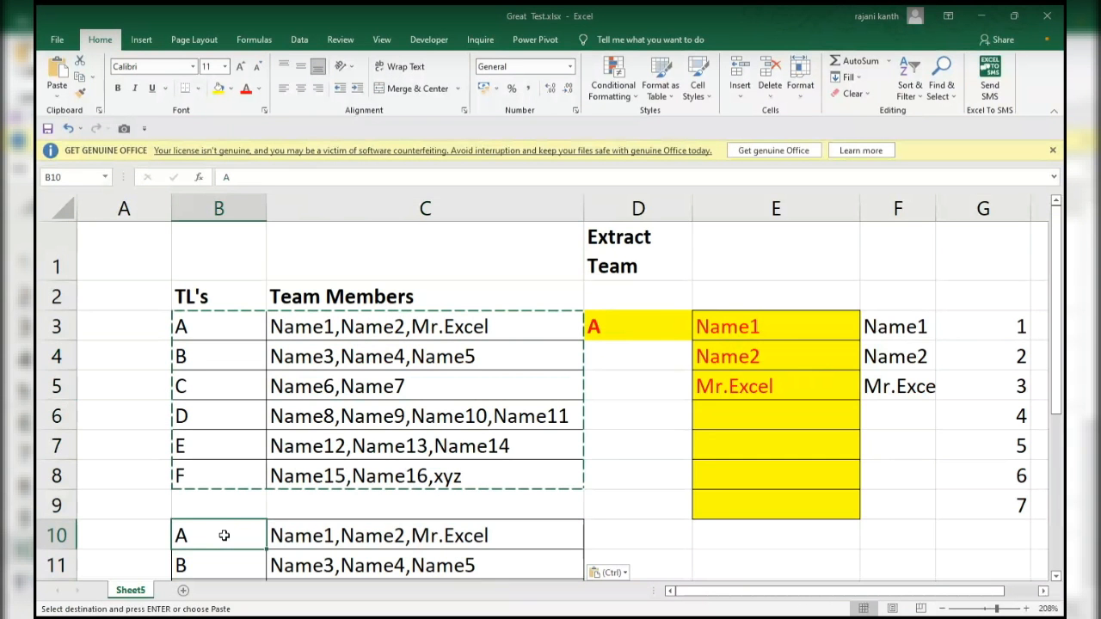
key("ctrl+shift+Right")
key("ctrl+shift+Down")
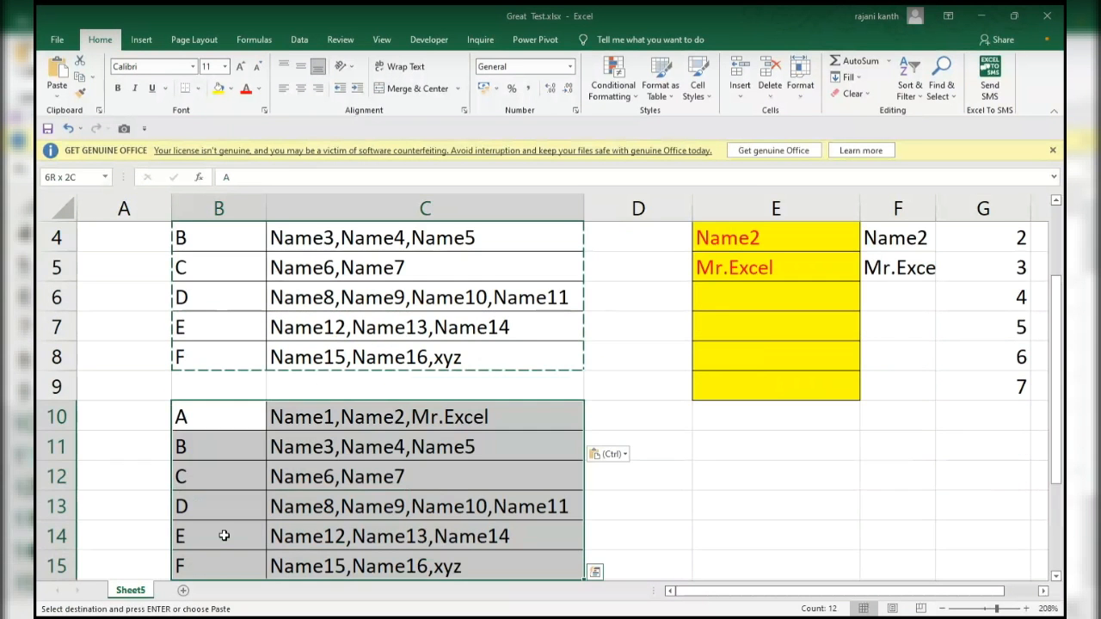
key("Delete")
Enter the formula =$D$3=$B3 in cell B10 to compare the chosen team leader with the first leader row.
key("ctrl+Up")
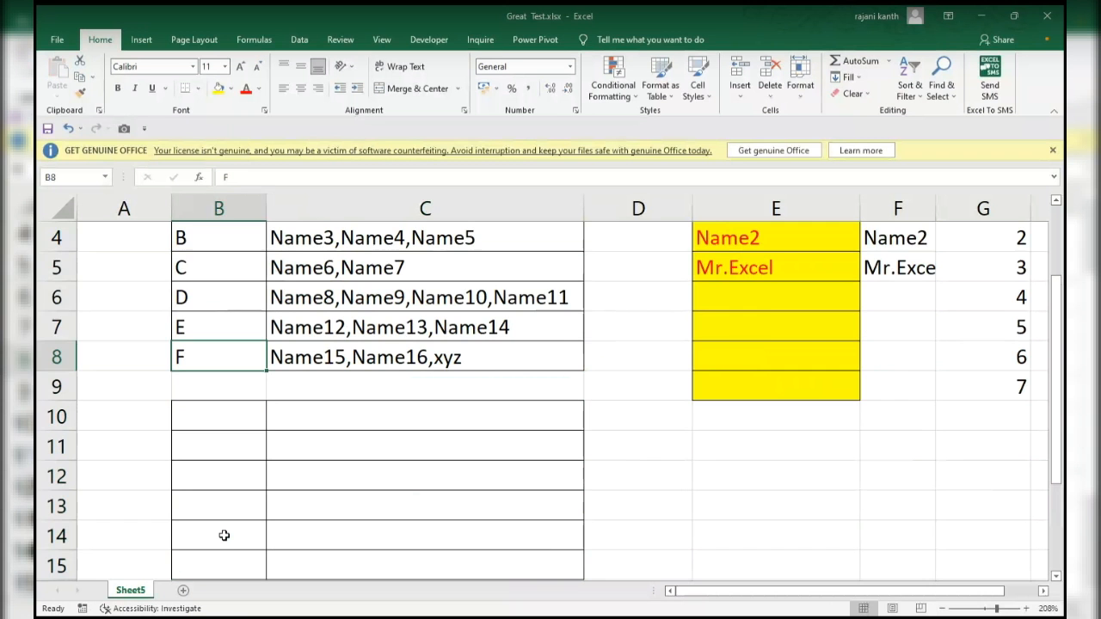
key("Up")
key("Up")
key("Up")
key("Up")
key("Up")
key("Down")
key("Down")
key("Down")
key("Down")
key("Down")
key("Down")
key("Down")
type("=")
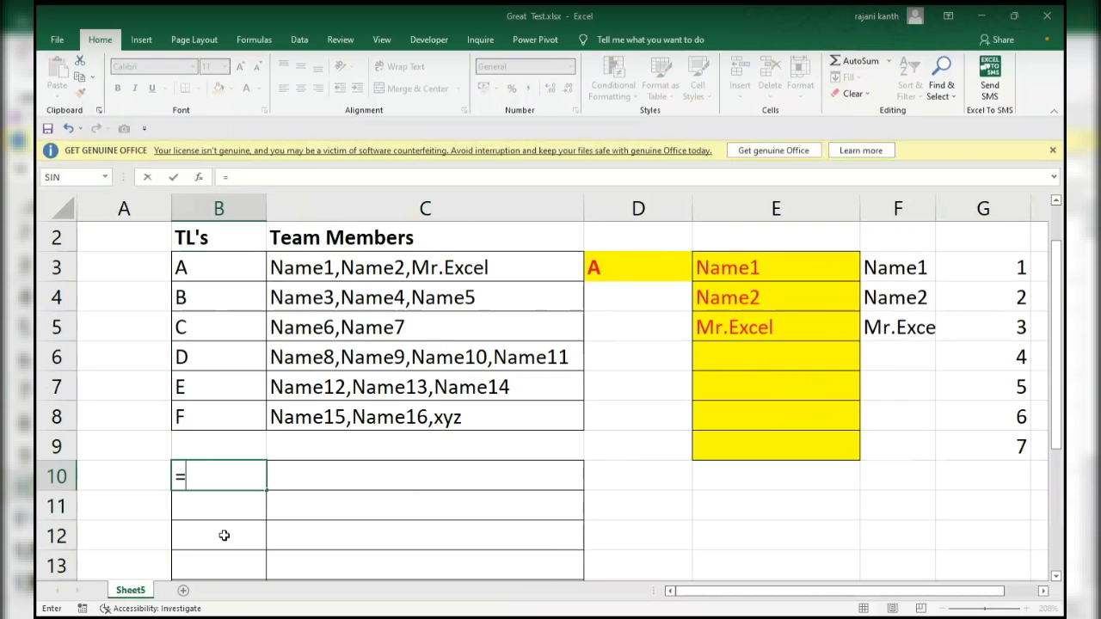
left_click(631, 265)
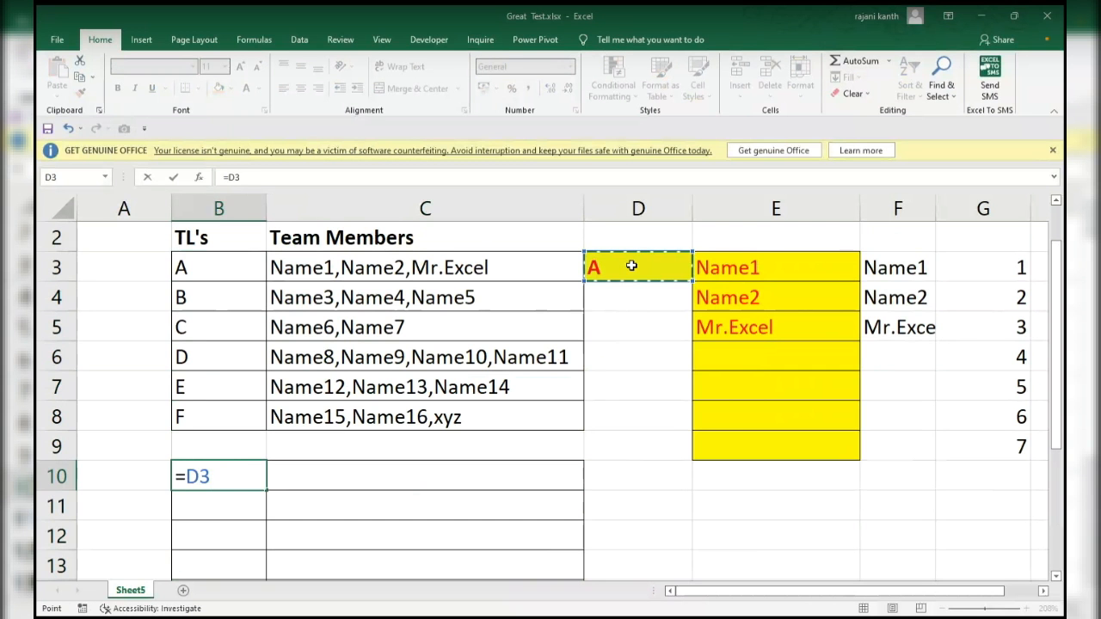
key("F4")
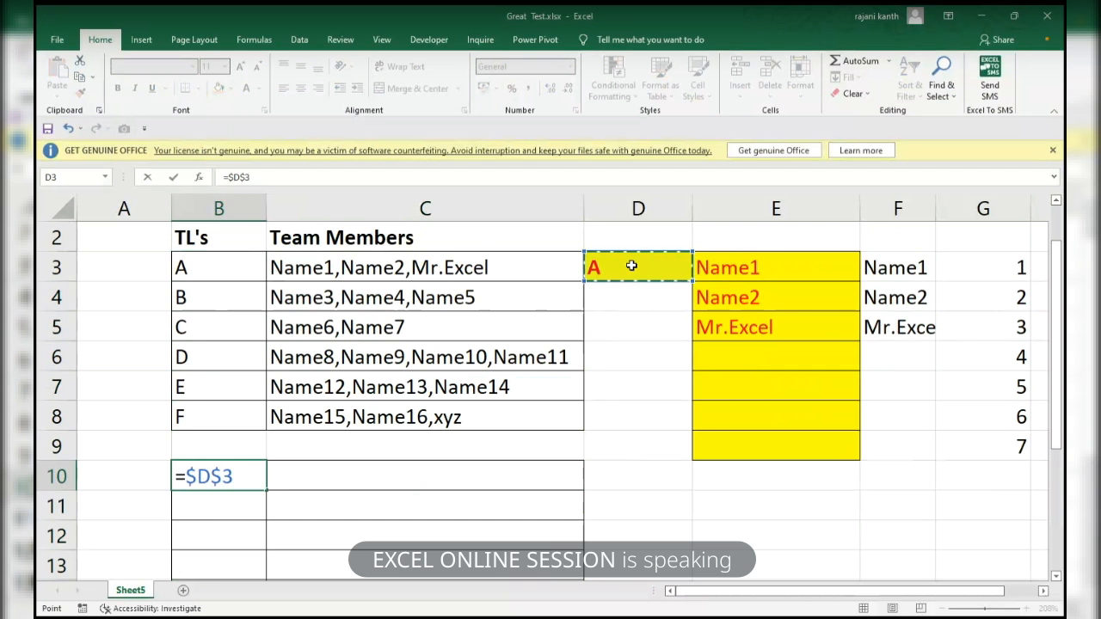
type("=")
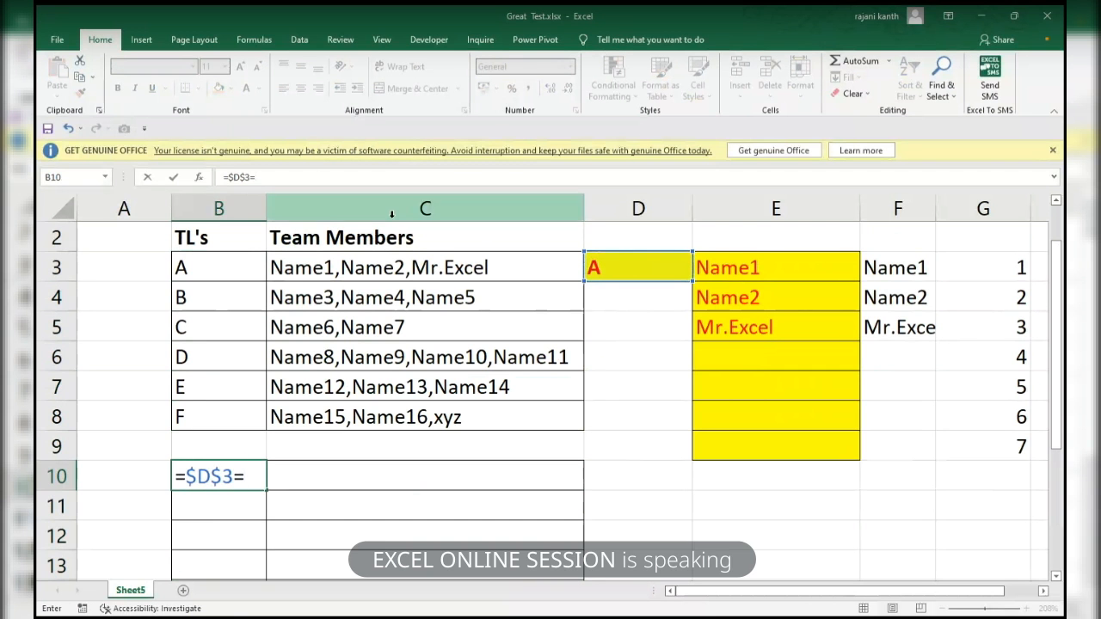
left_click(226, 268)
key("F4")
key("F4")
key("F4")
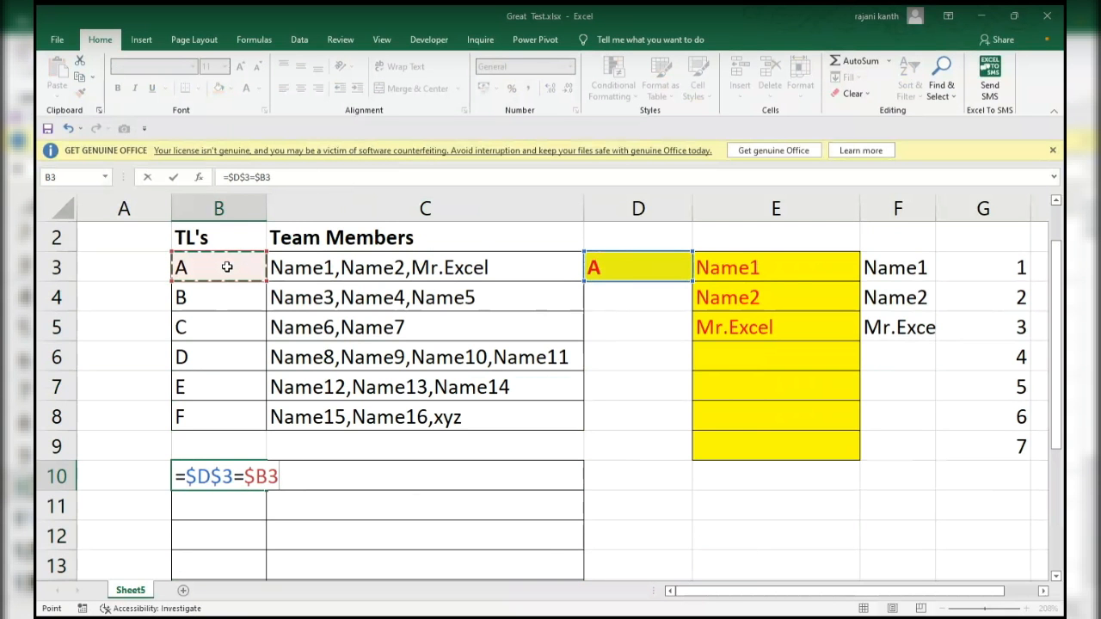
key("ctrl+Return")
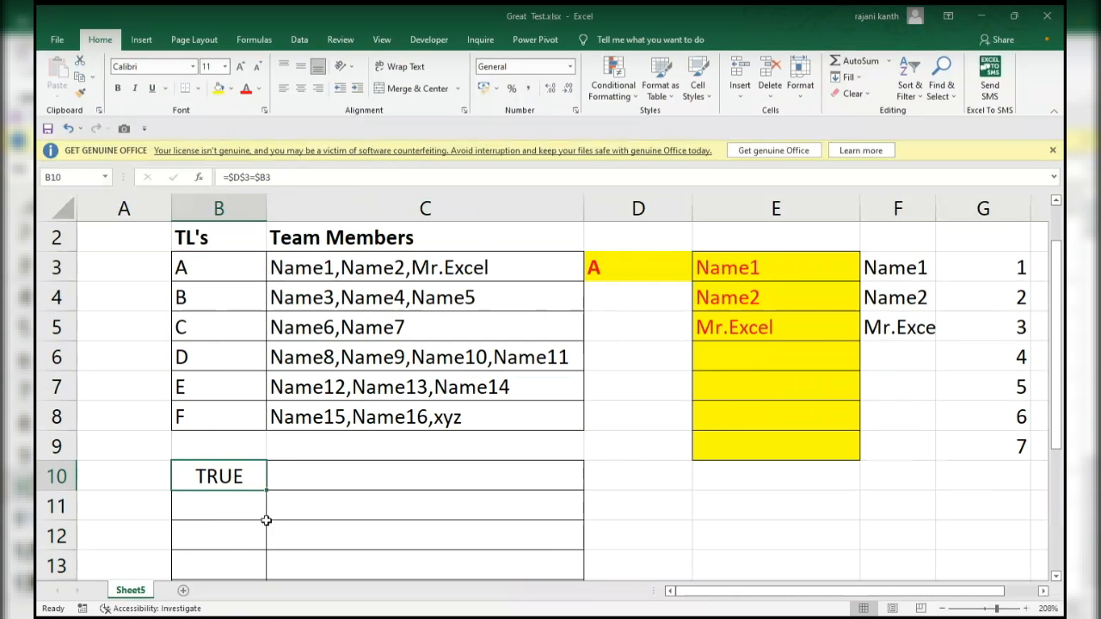
Fill the comparison formula from B10 across the range B10:C14, and copy the formula text =$D$3=$B3 from B10.
left_click_drag(264, 492, 566, 512)
left_click(237, 382)
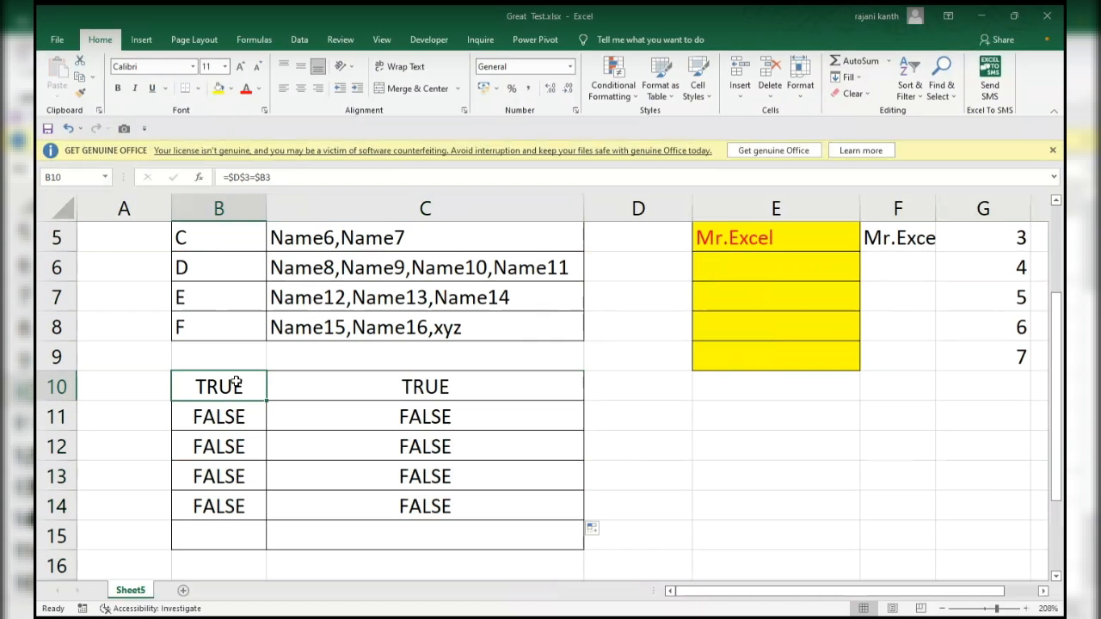
double_click(254, 400)
left_click_drag(282, 387, 174, 386)
key("ctrl+c")
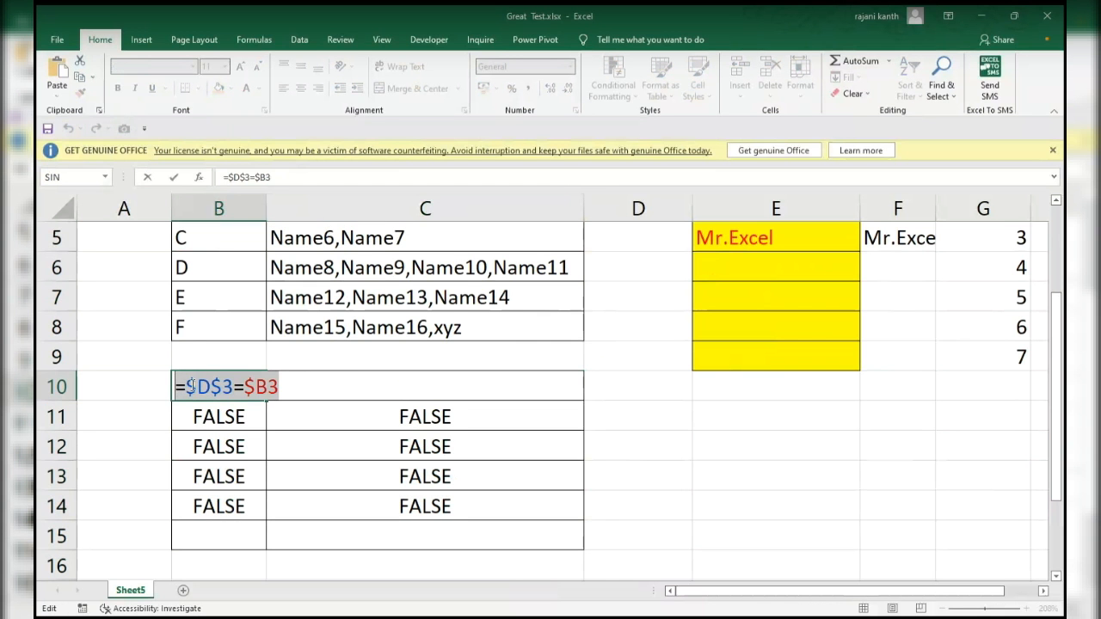
key("Escape")
Create a conditional formatting rule for B3:C8 with the copied formula =$D$3=$B3, using a purple fill and bold white text.
left_click_drag(1057, 362, 1058, 275)
left_click_drag(220, 327, 384, 467)
key("alt")
key("h")
key("l")
key("n")
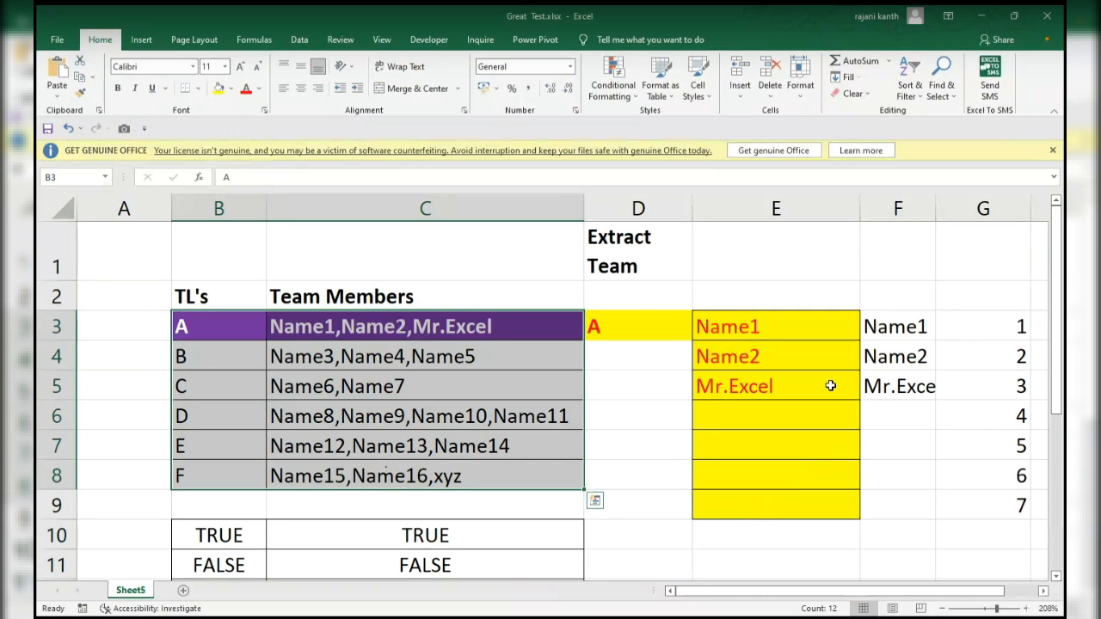
Test the row highlighting by choosing team leader D in D3, followed by team leader F.
left_click(635, 323)
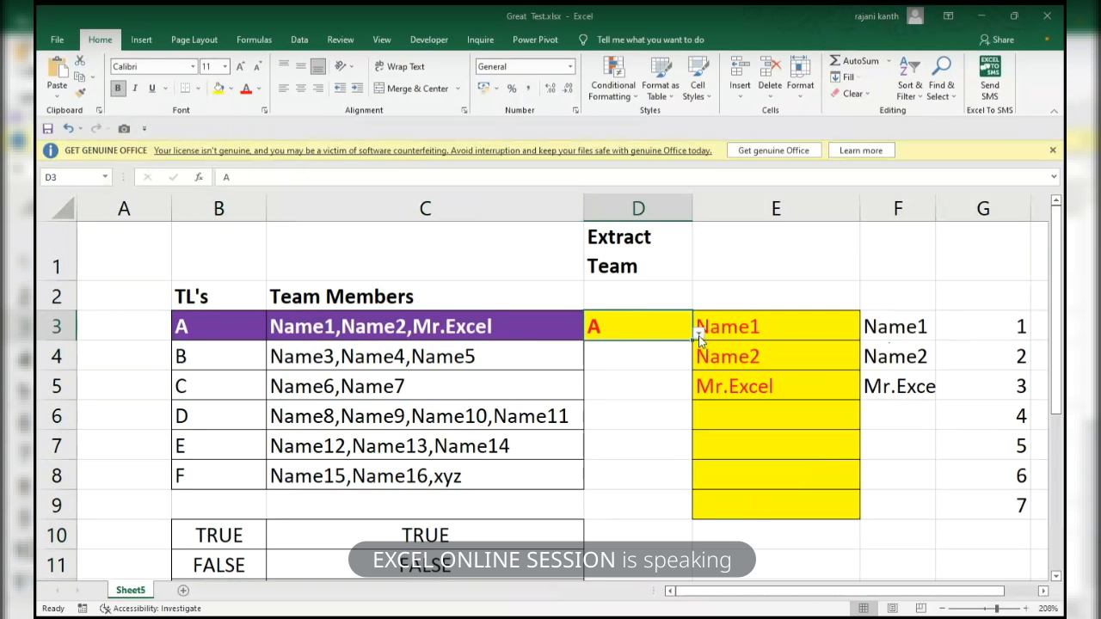
left_click(701, 344)
left_click(621, 415)
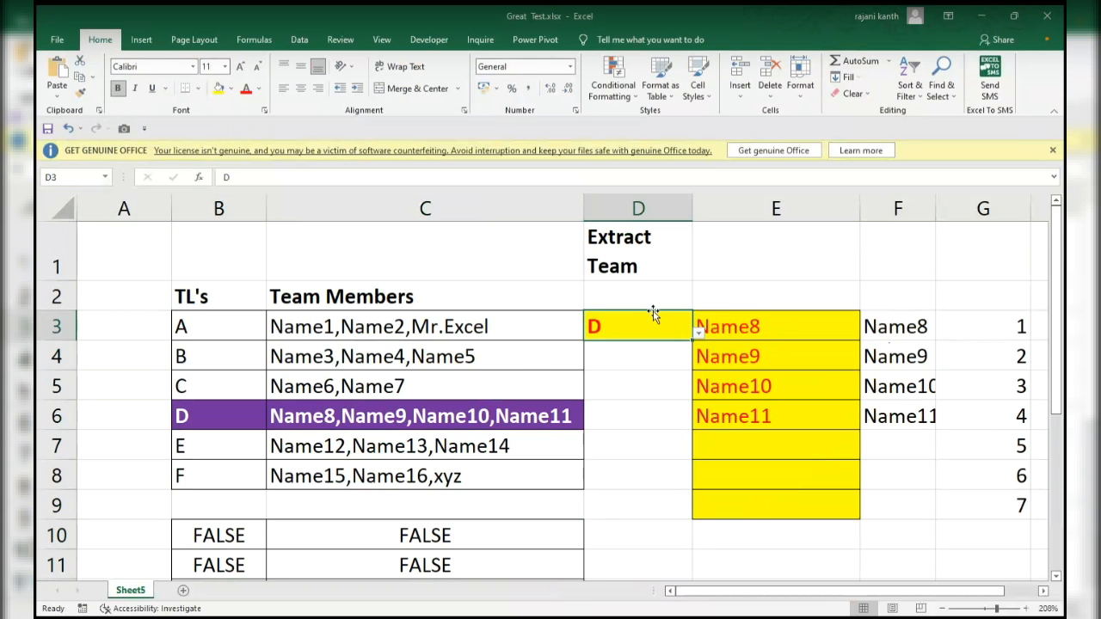
left_click(700, 335)
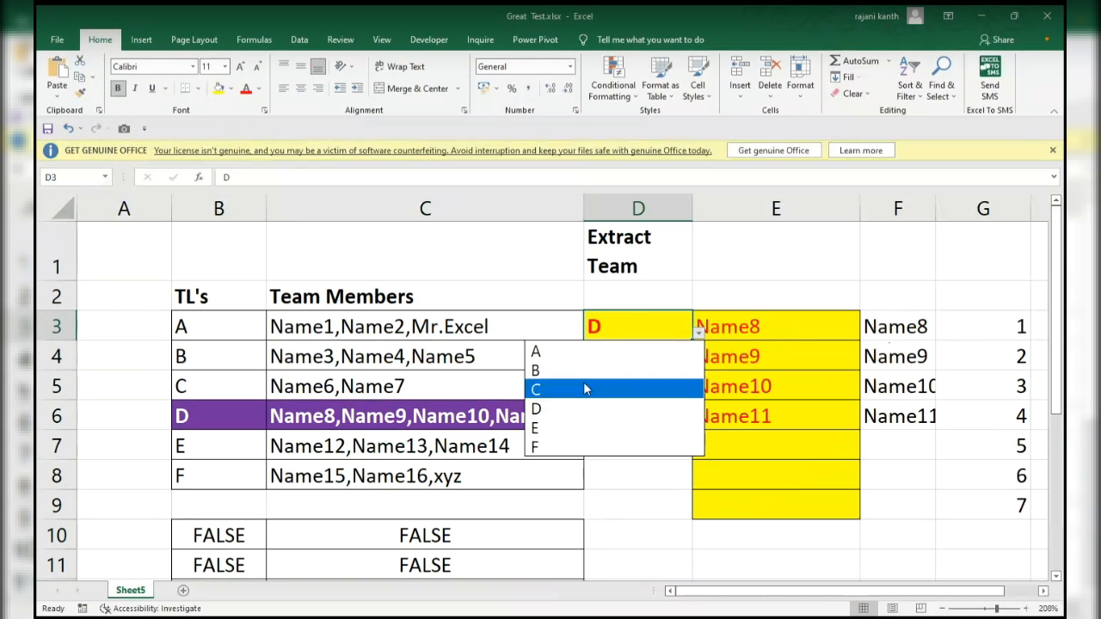
left_click(586, 452)
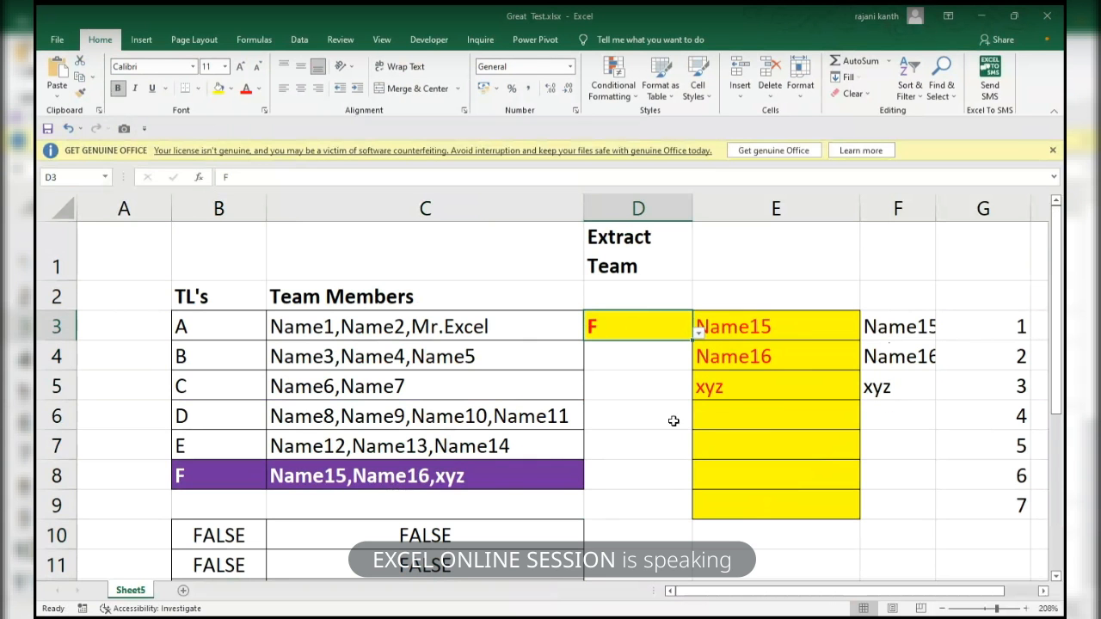